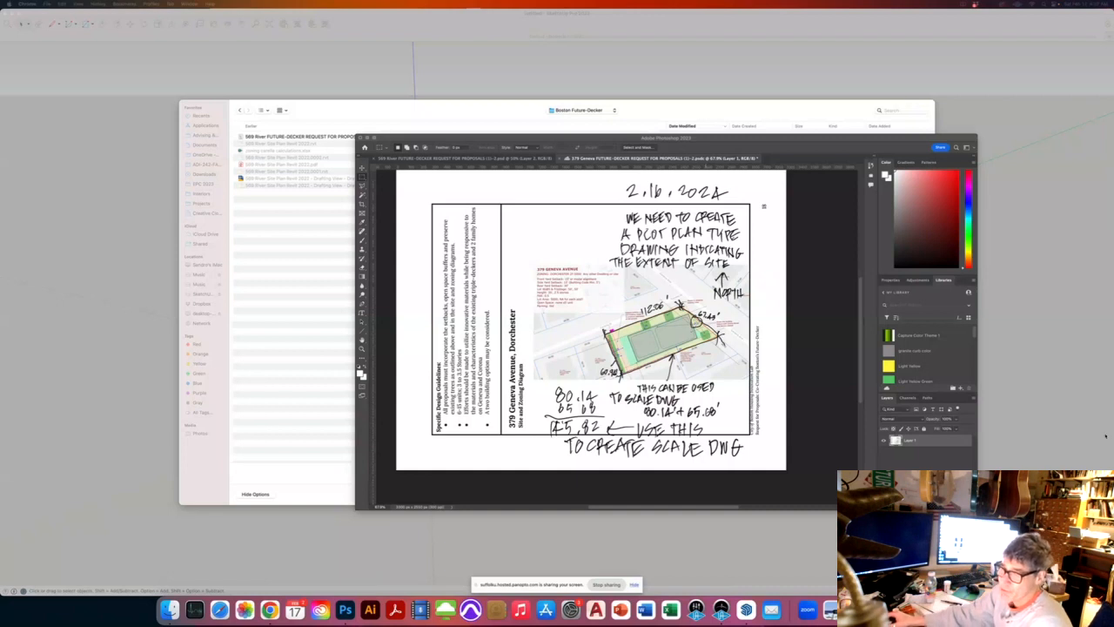
Step: Drag the Photoshop site-plan window aside, checking the lot dimensions along the way
scroll(663, 348, up, 3)
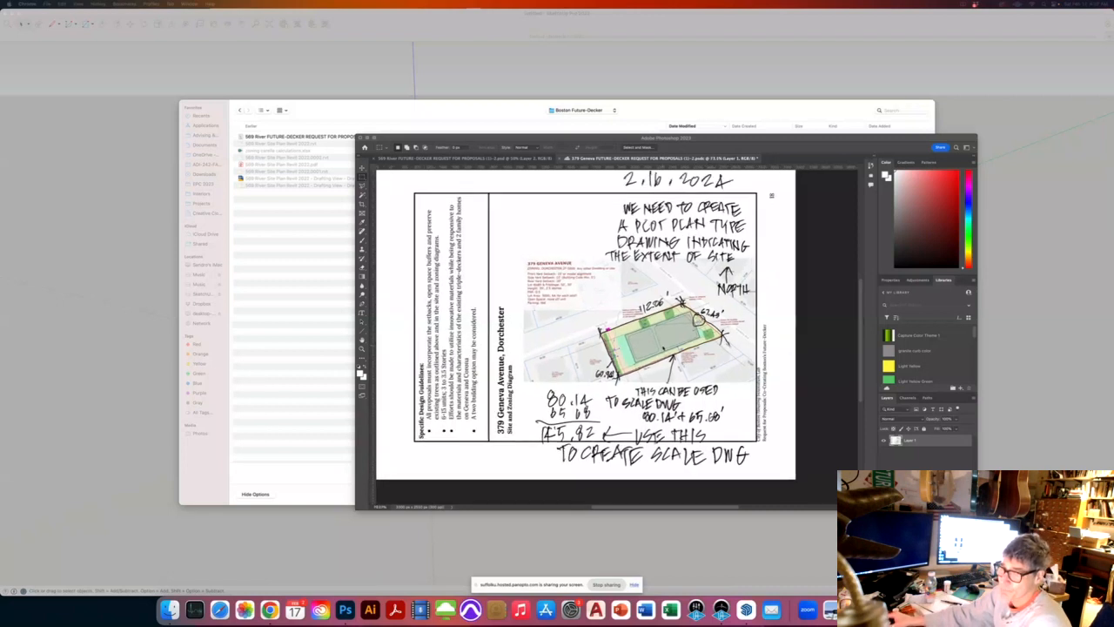
scroll(663, 349, up, 2)
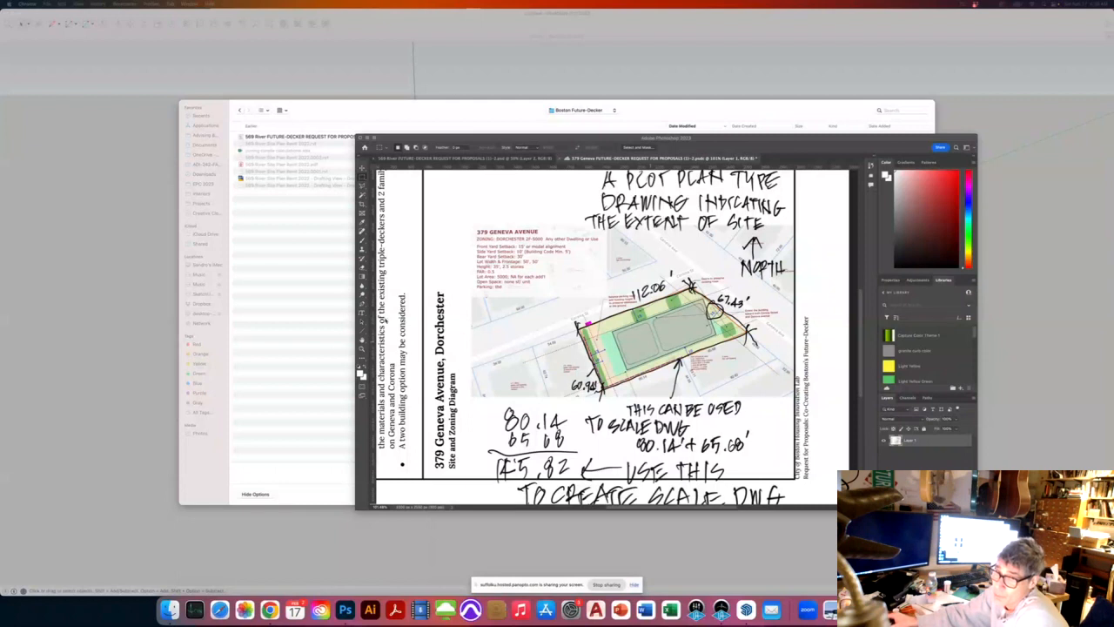
drag(640, 148, 554, 155)
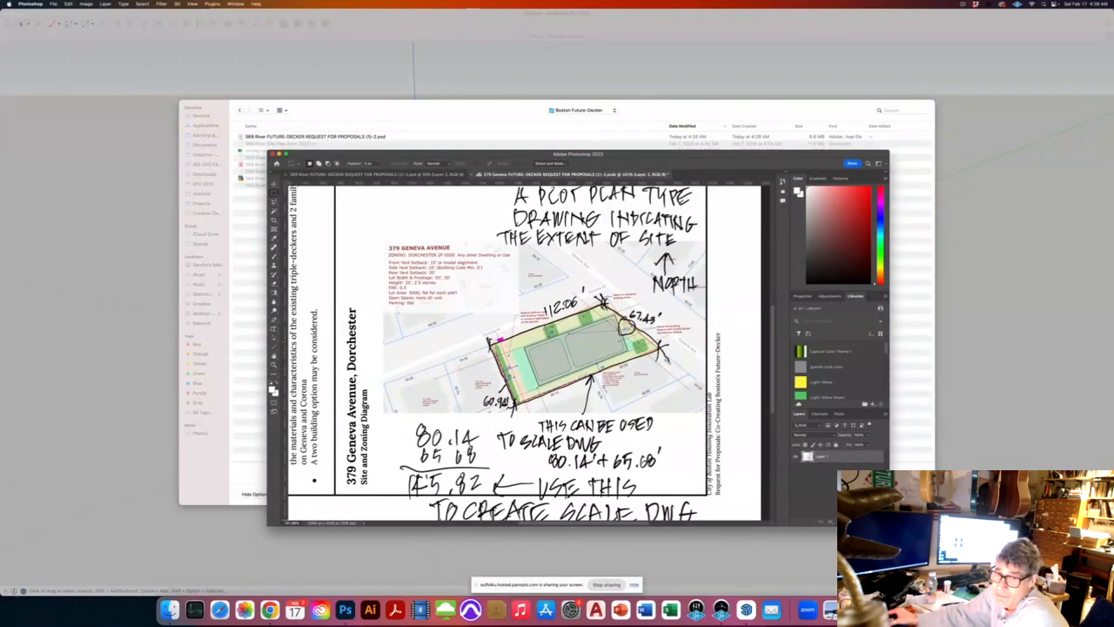
alt+scroll(491, 340, down, 1)
alt+scroll(491, 341, down, 1)
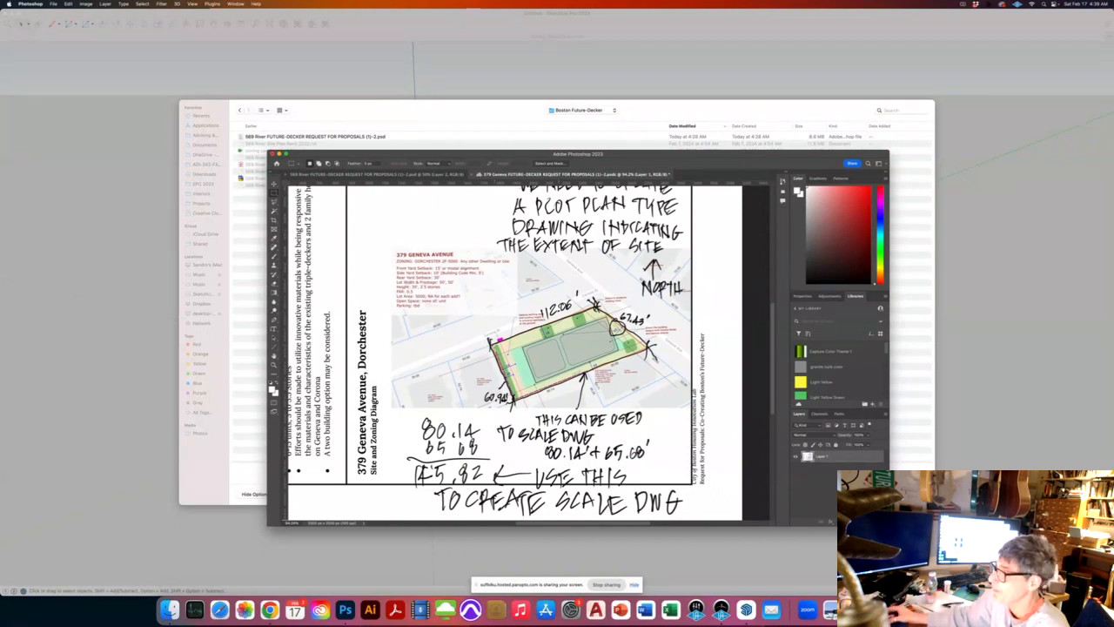
alt+scroll(581, 341, up, 5)
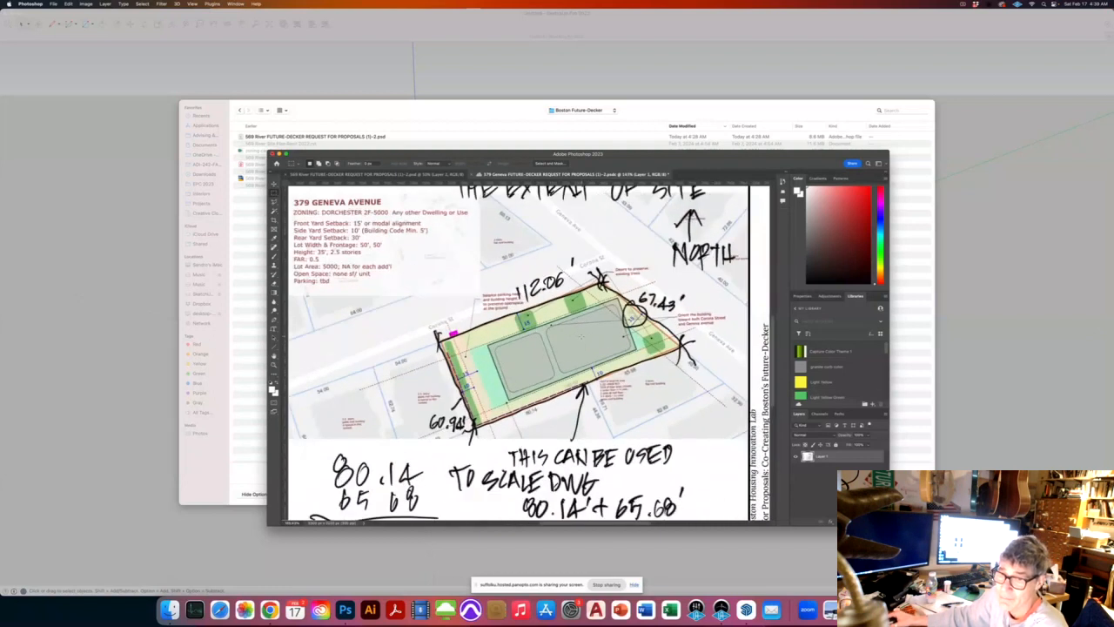
alt+scroll(582, 336, down, 1)
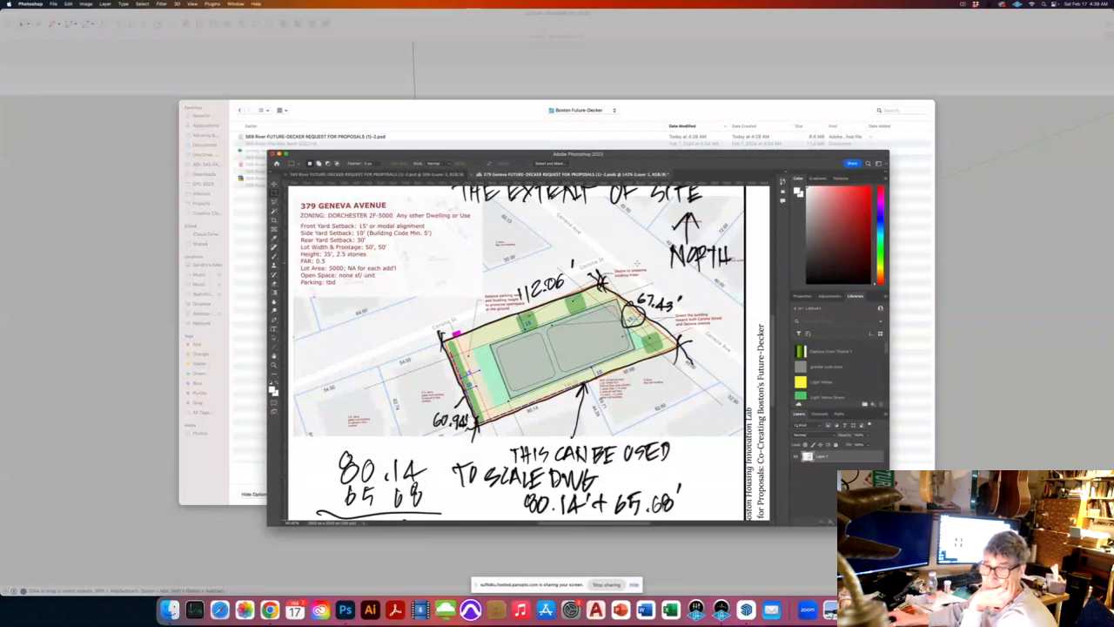
drag(593, 153, 1113, 139)
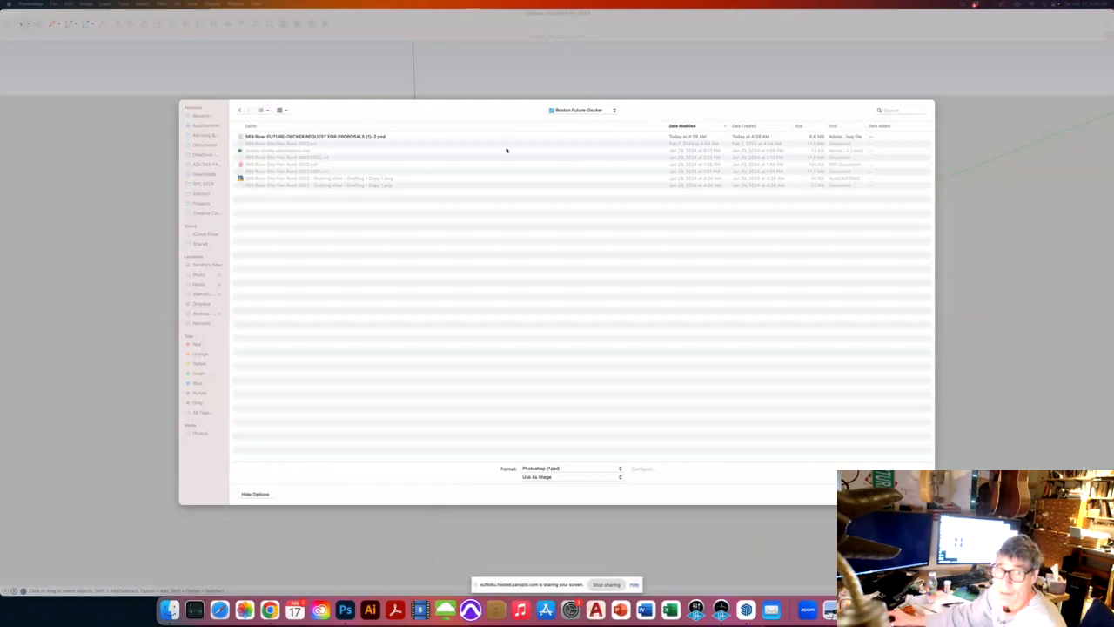
click(356, 138)
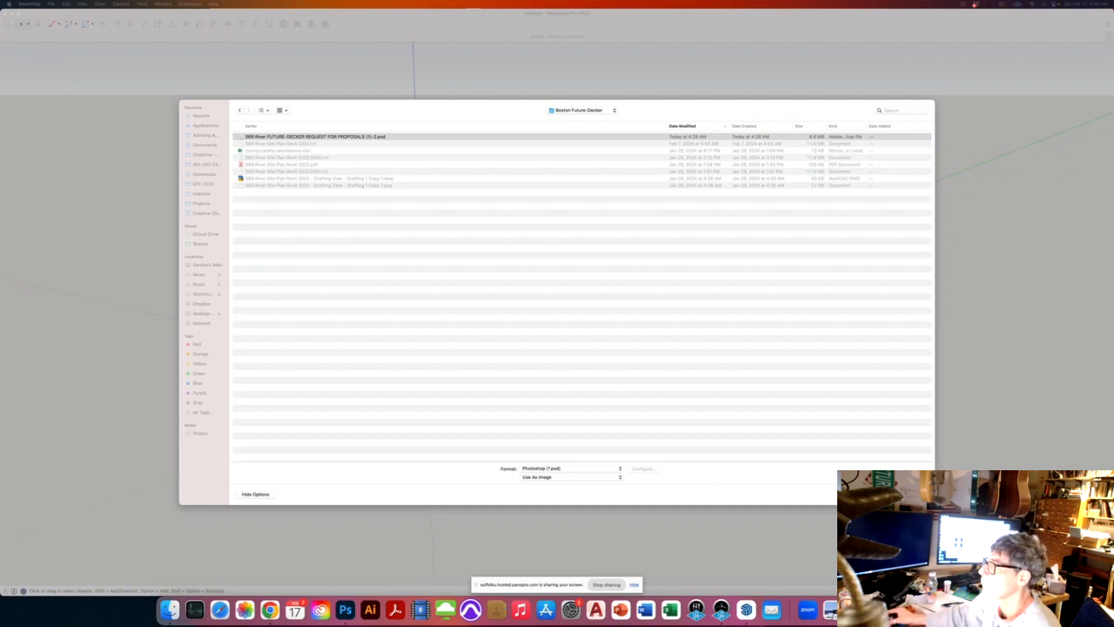
key(Return)
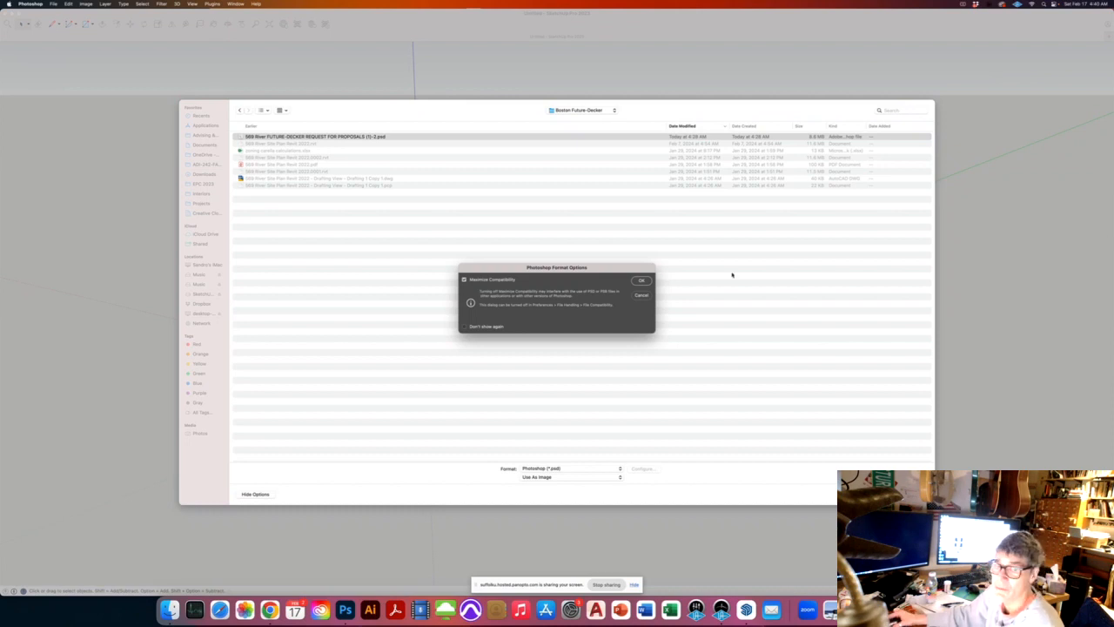
click(642, 281)
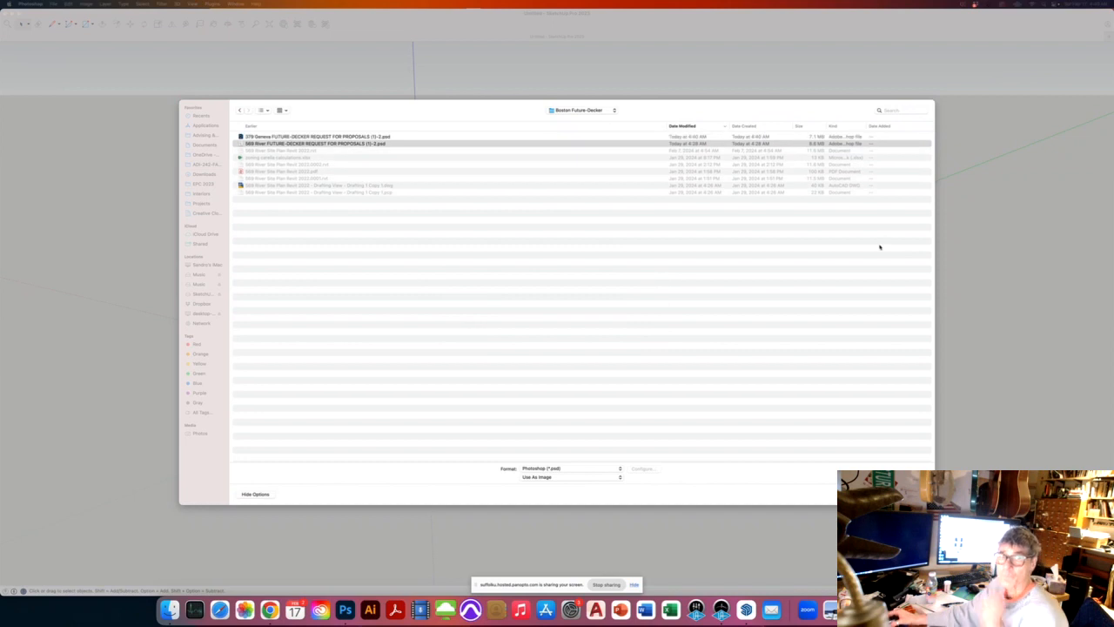
click(370, 137)
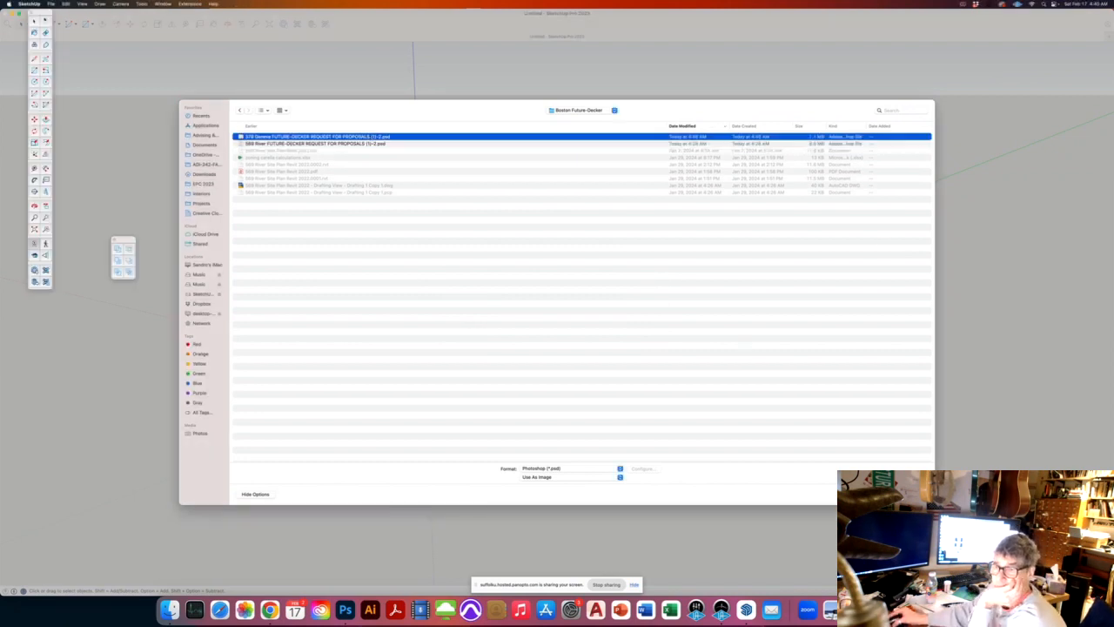
key(Return)
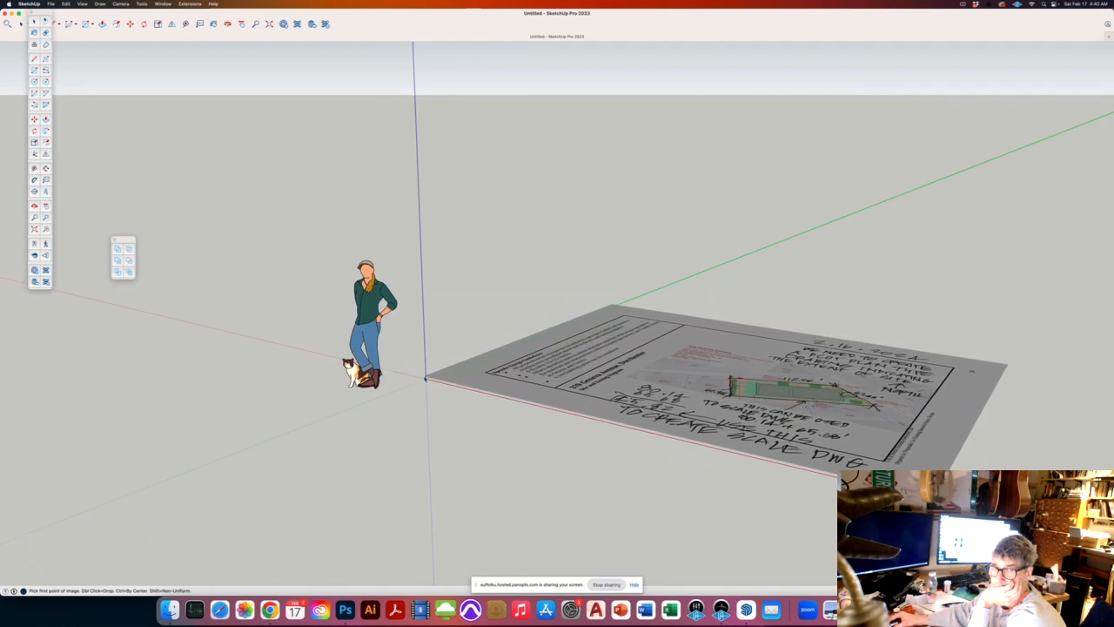
click(426, 380)
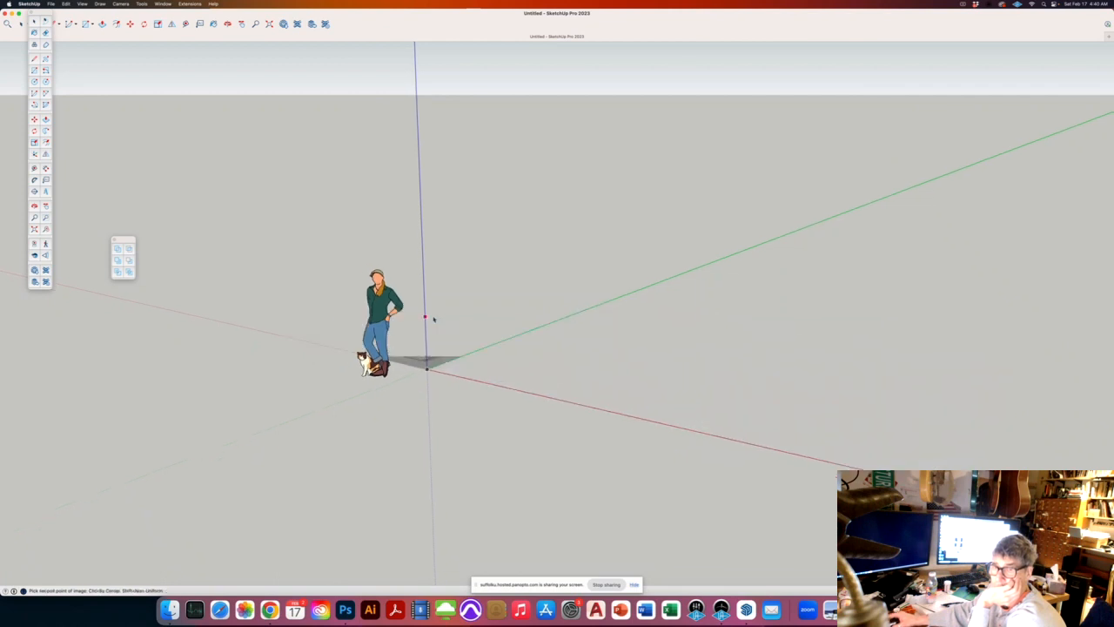
scroll(775, 284, down, 1)
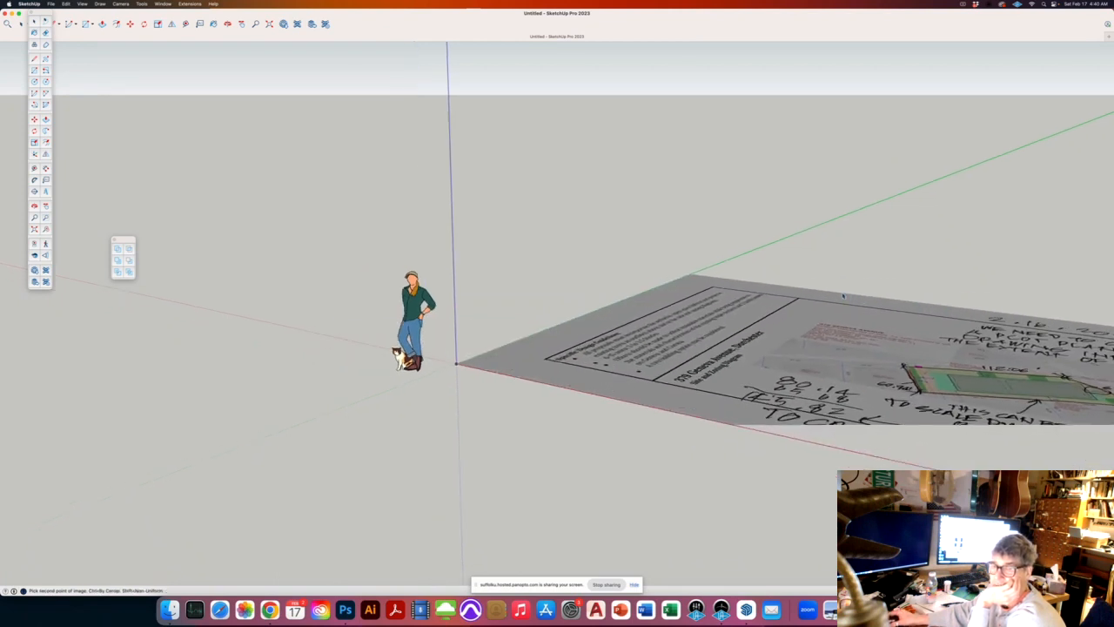
click(795, 306)
middle_drag(795, 306, 798, 450)
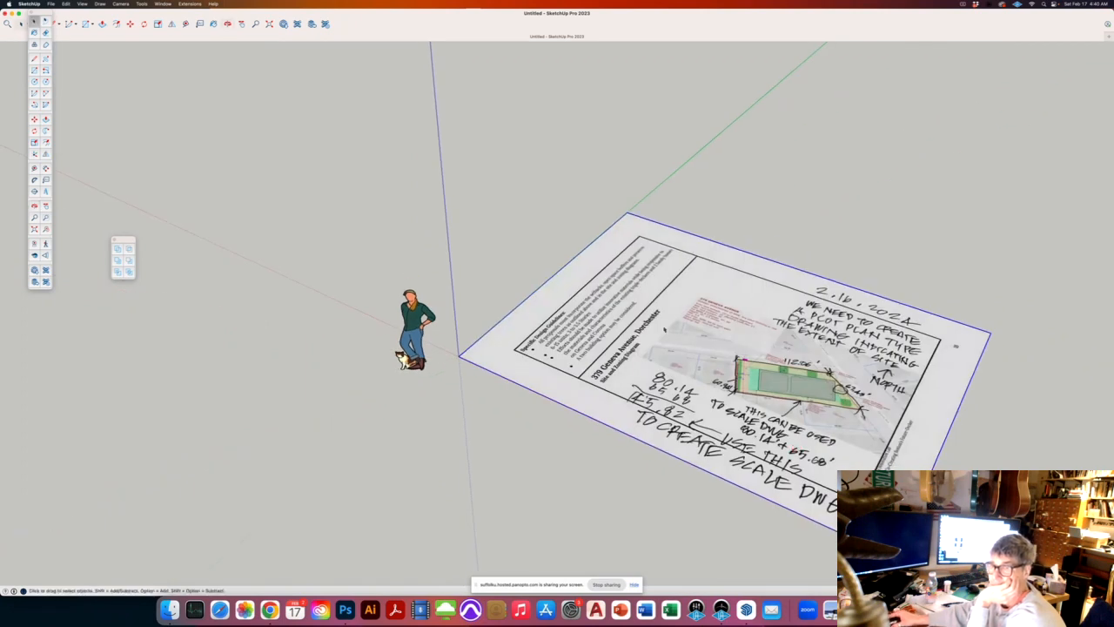
scroll(641, 350, down, 3)
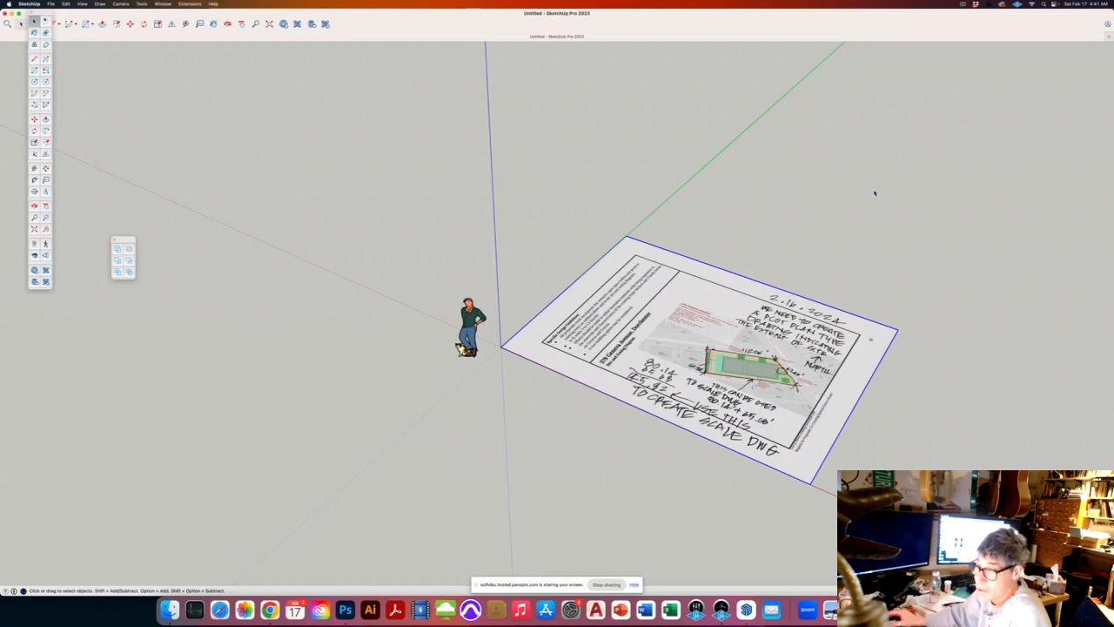
scroll(609, 192, down, 2)
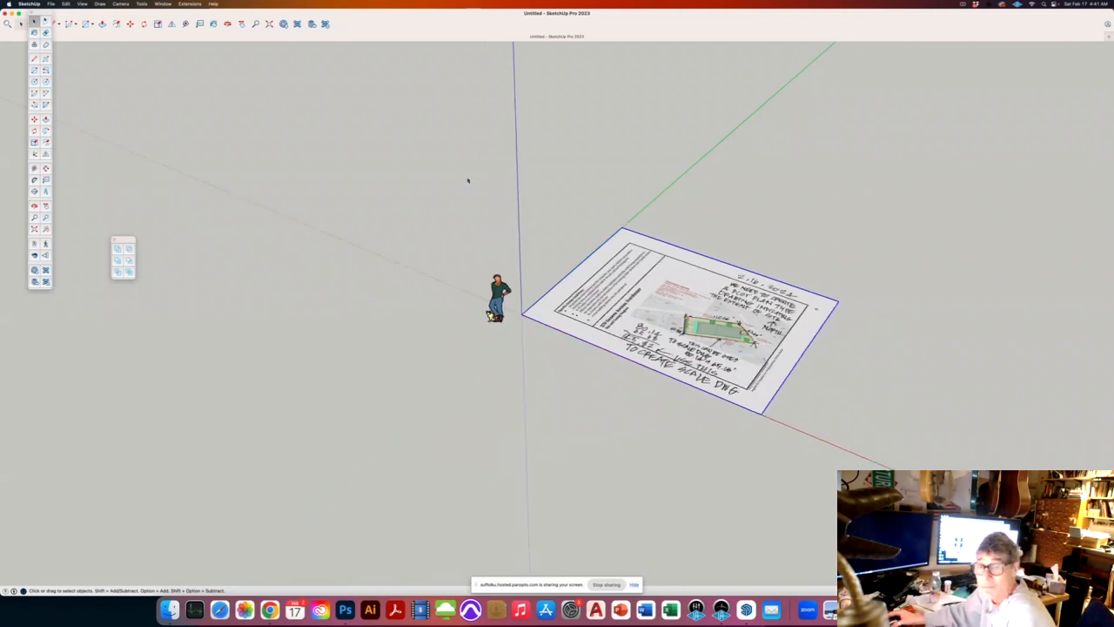
Step: Delete the default person figure from the scene
scroll(491, 315, up, 2)
click(484, 320)
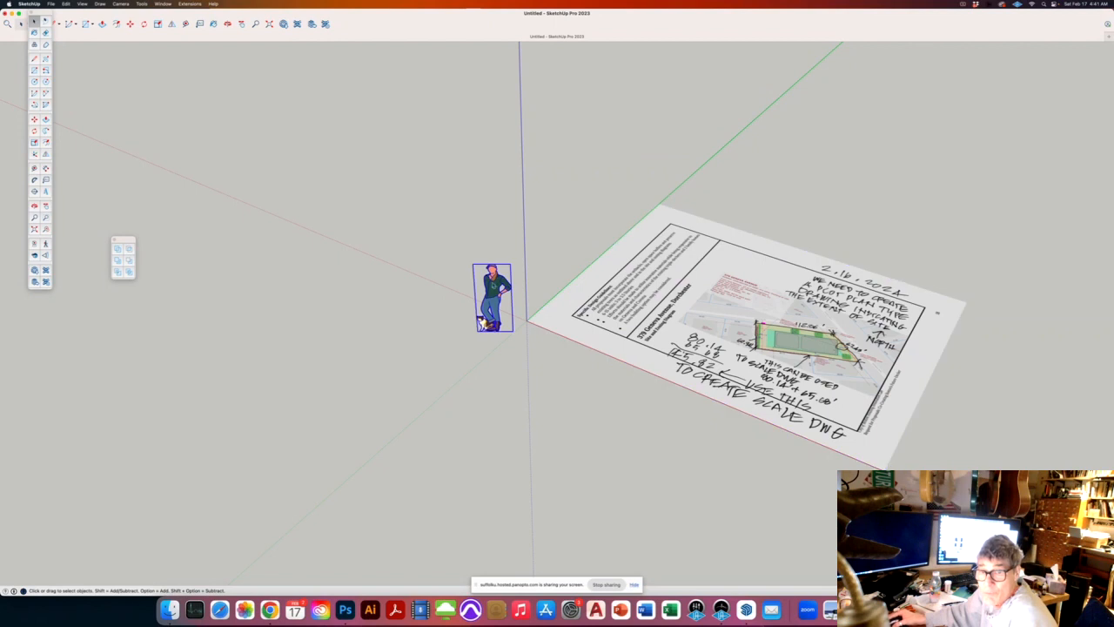
key(Delete)
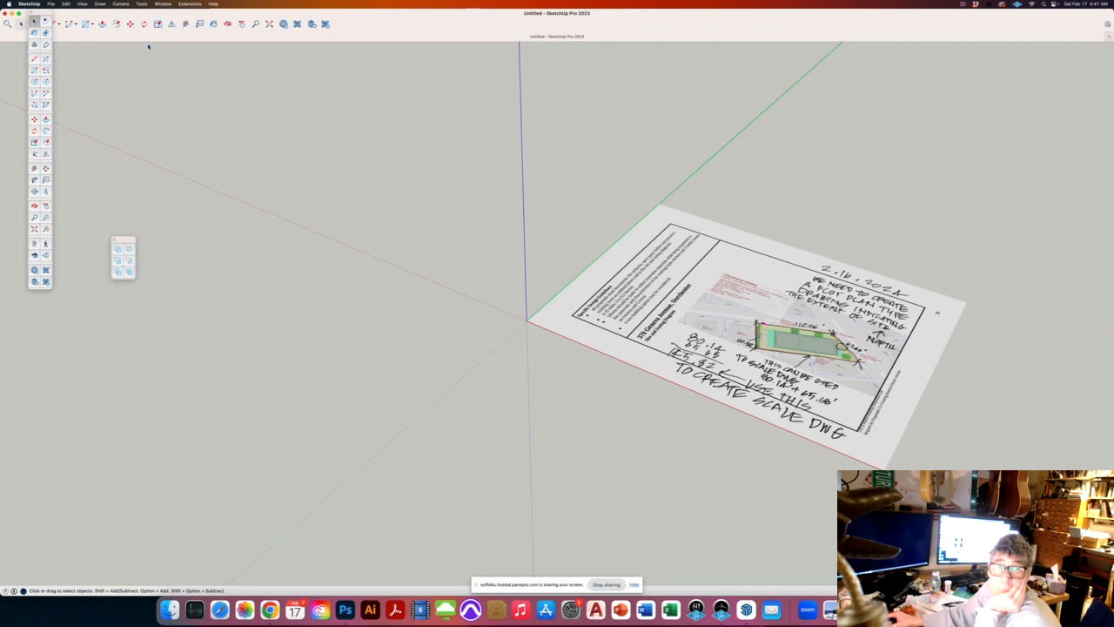
Step: Switch the camera to Parallel Projection and orbit toward a flatter view of the plan
click(82, 5)
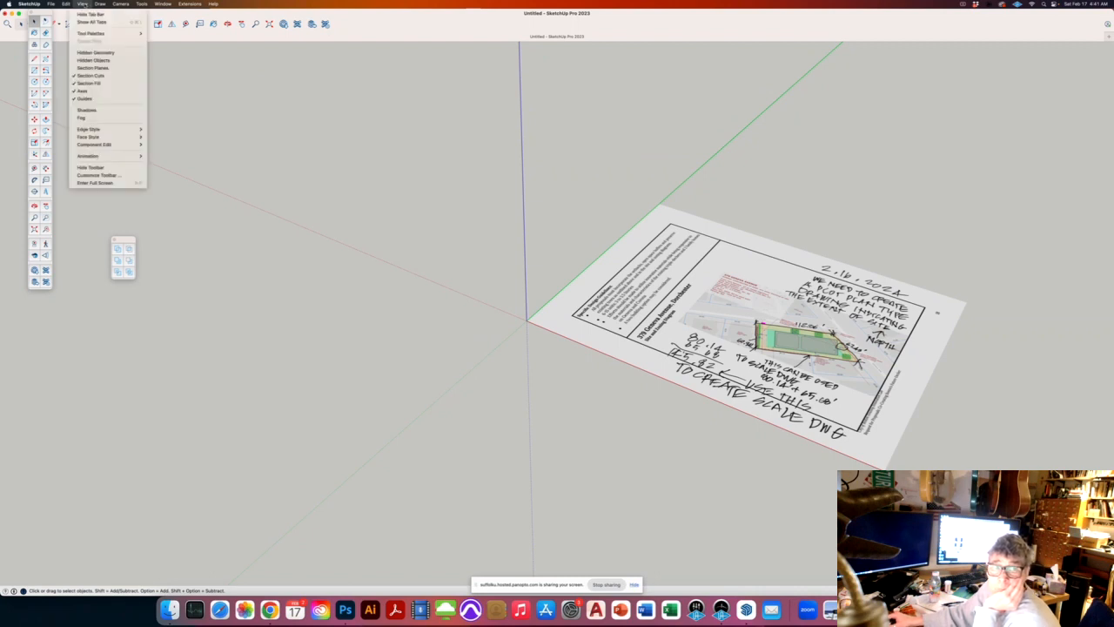
mouse_move(117, 7)
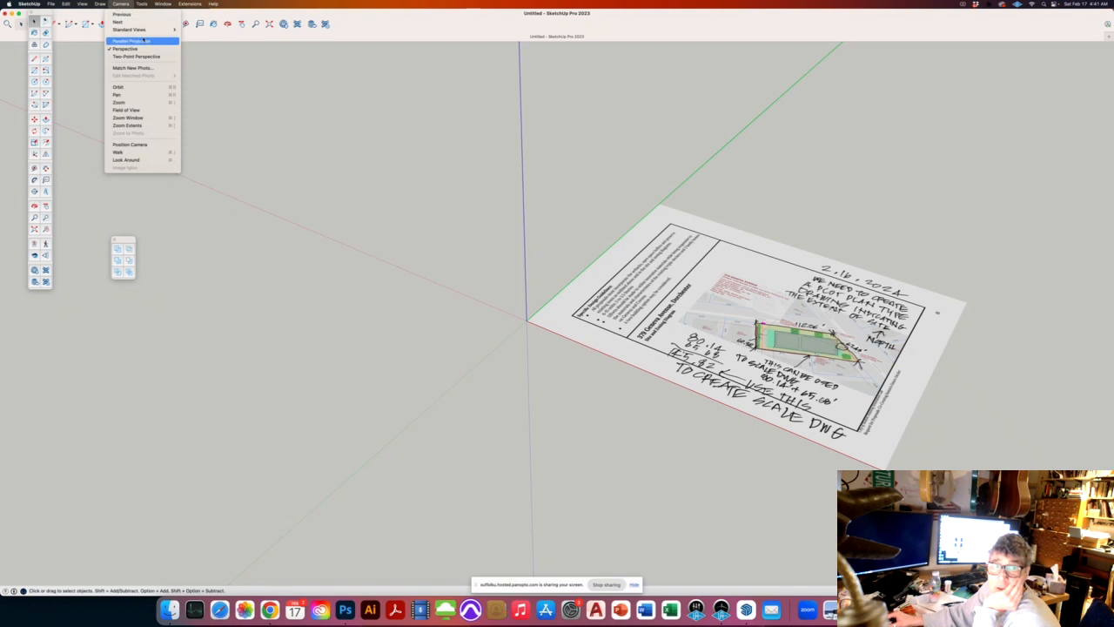
click(130, 41)
scroll(370, 346, down, 2)
middle_drag(572, 326, 697, 377)
scroll(700, 354, up, 4)
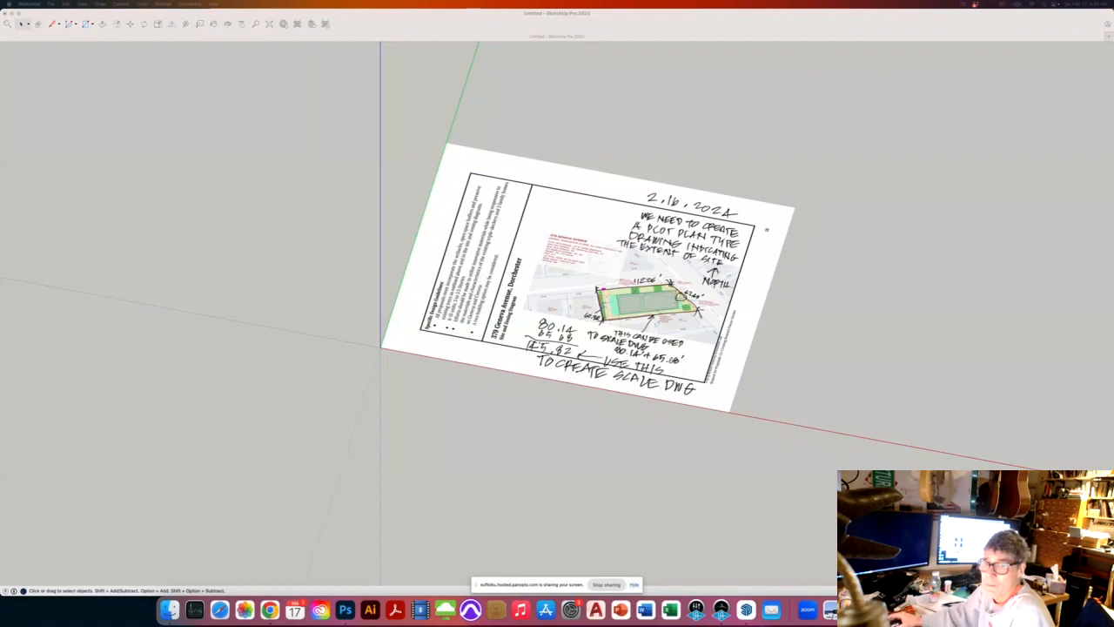
Step: Orbit and zoom so the plan sheet faces the camera, and select the image
middle_drag(610, 287, 649, 276)
scroll(649, 275, up, 3)
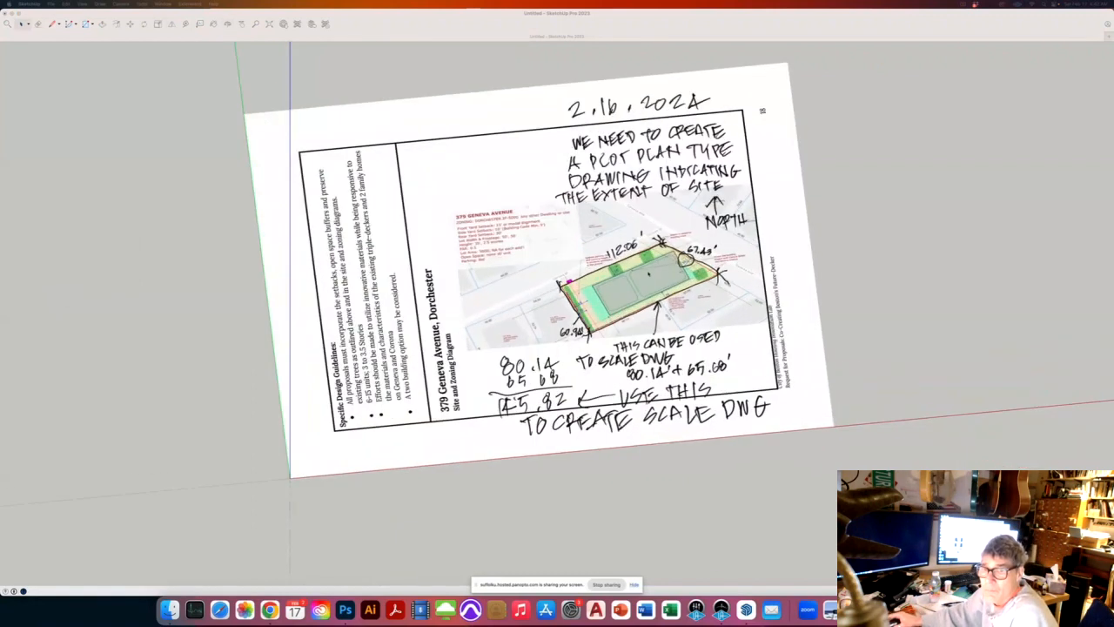
scroll(649, 275, up, 2)
click(642, 272)
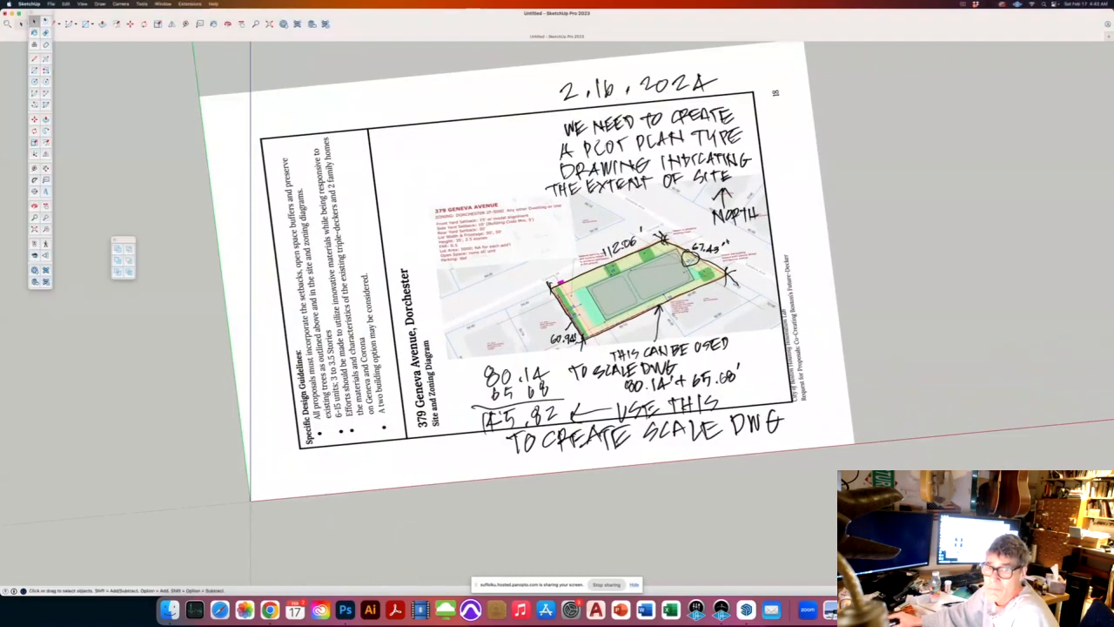
click(642, 273)
scroll(723, 256, down, 3)
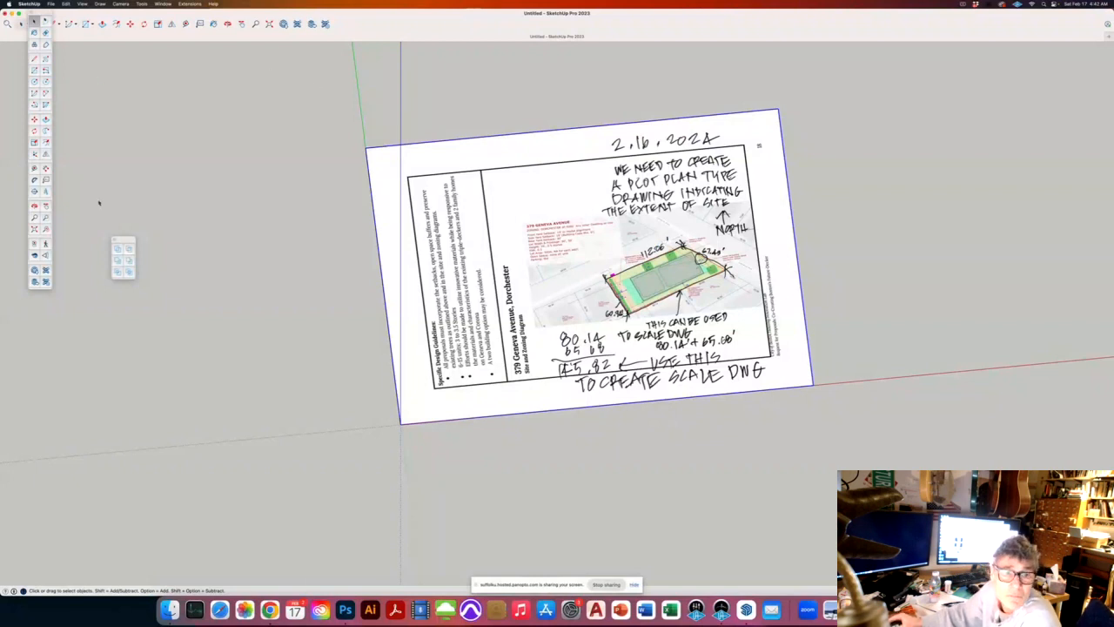
Step: Move the Large Tool Set palette beside the drawing and orbit to a near top view
drag(42, 12, 236, 69)
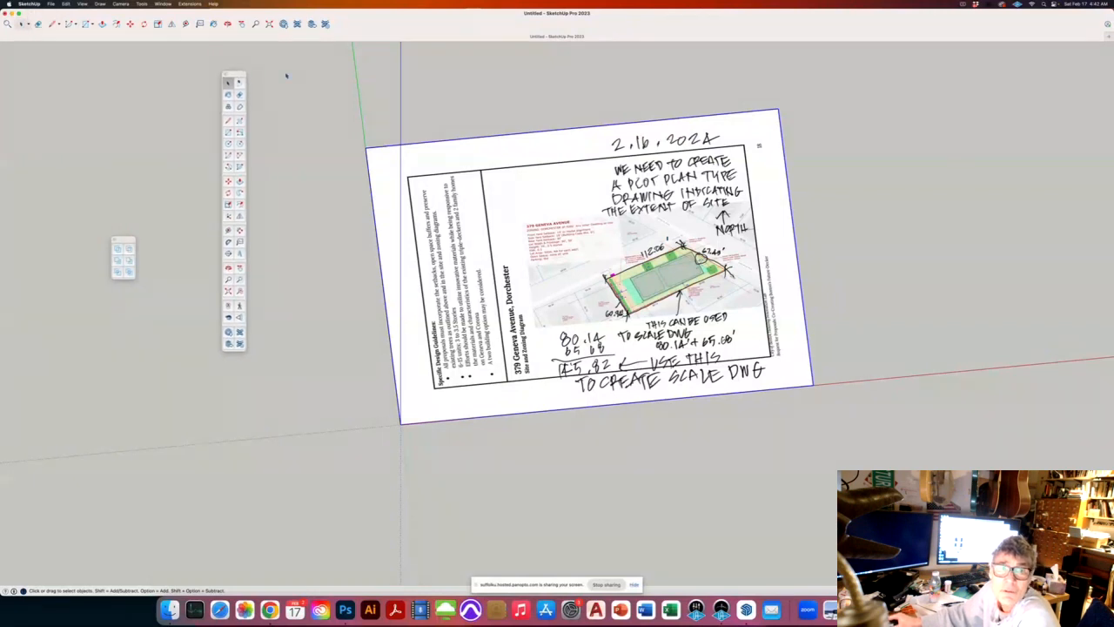
click(162, 3)
mouse_move(100, 4)
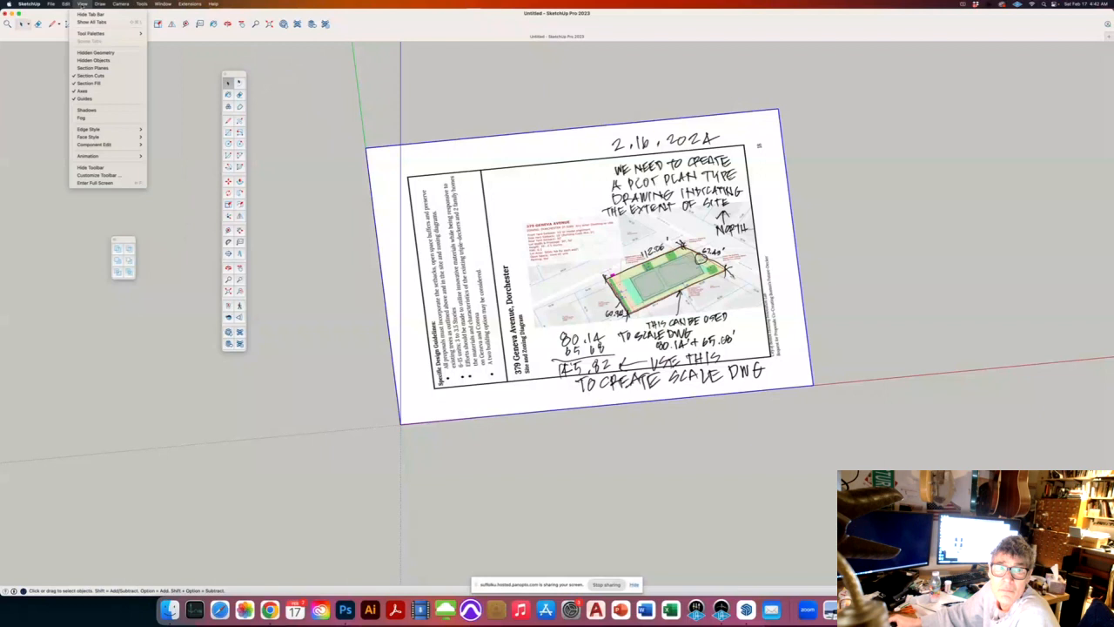
click(159, 95)
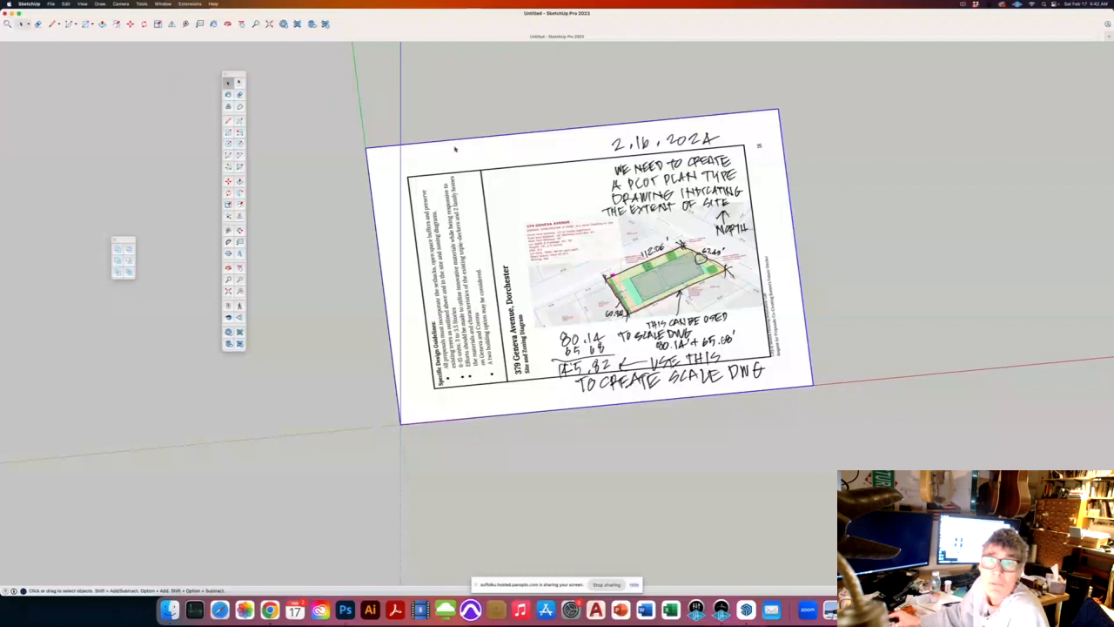
middle_drag(548, 212, 517, 279)
scroll(679, 308, up, 3)
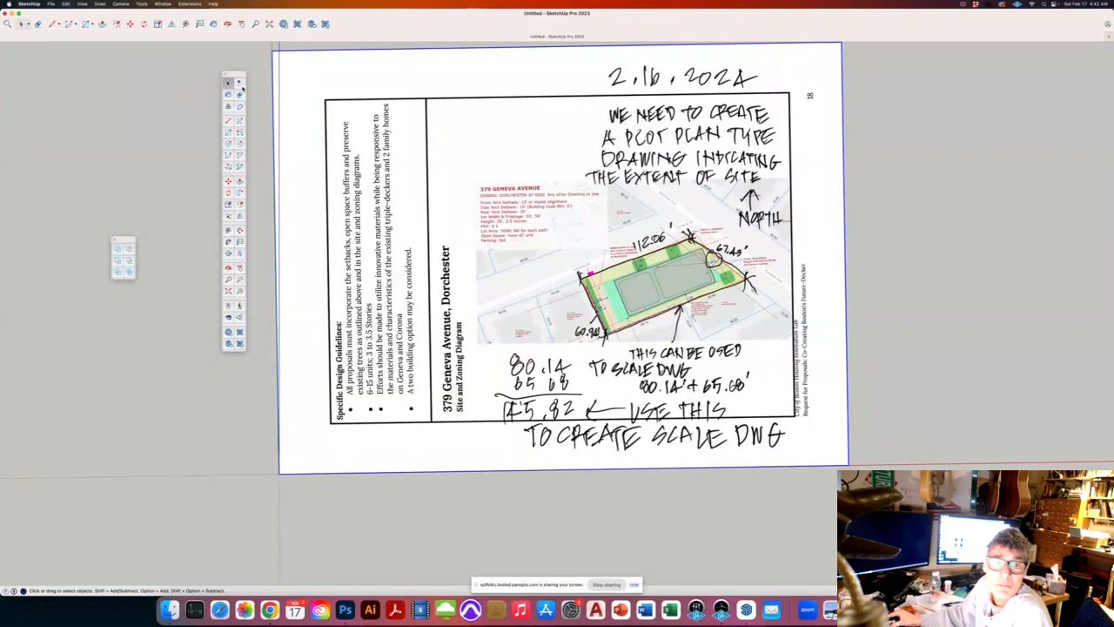
click(82, 3)
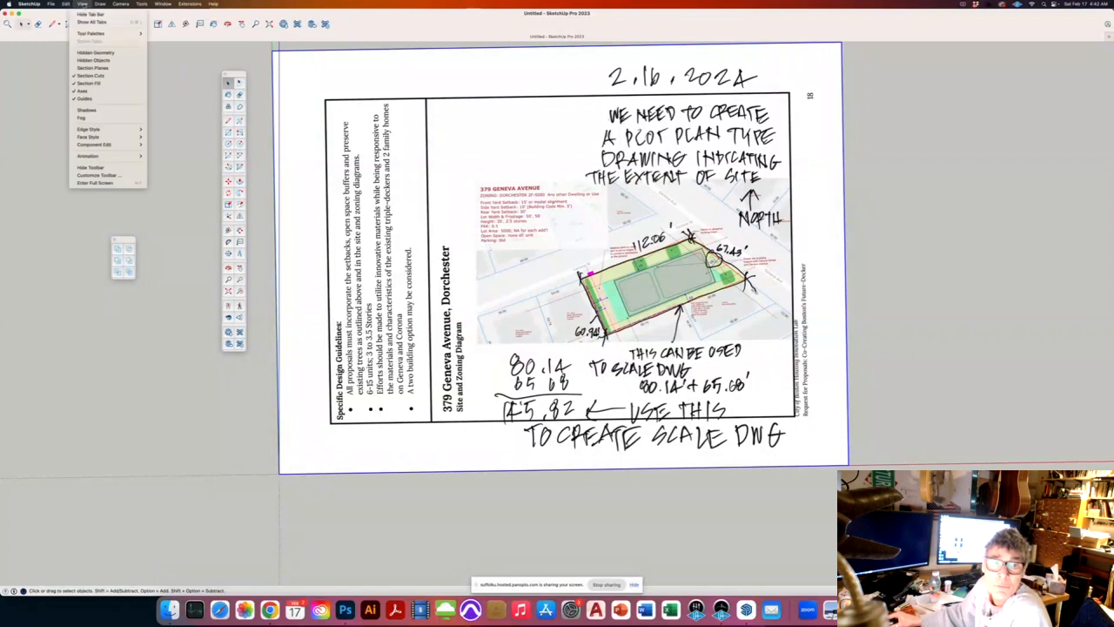
mouse_move(144, 5)
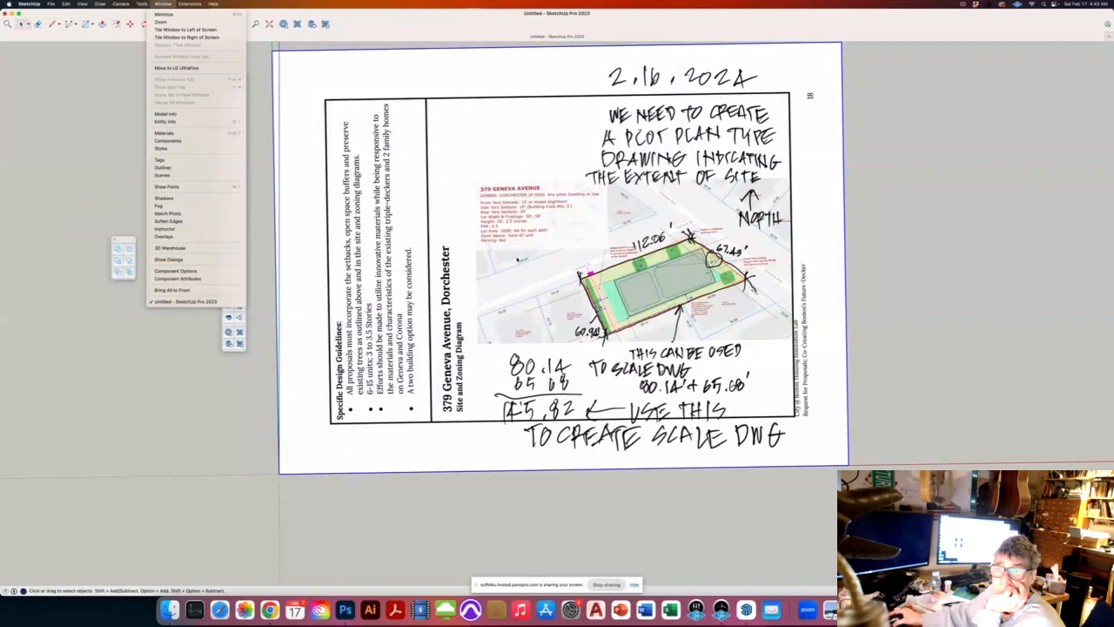
click(526, 259)
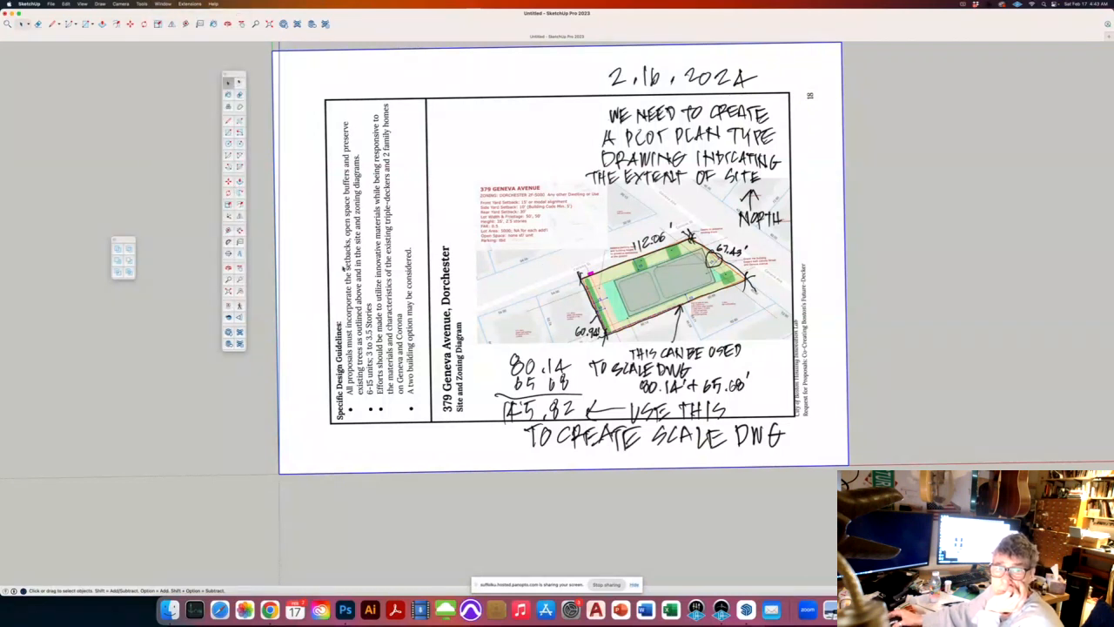
Step: Zoom in on the lot boundary and try starting a Line at its corner, then cancel
scroll(636, 276, up, 2)
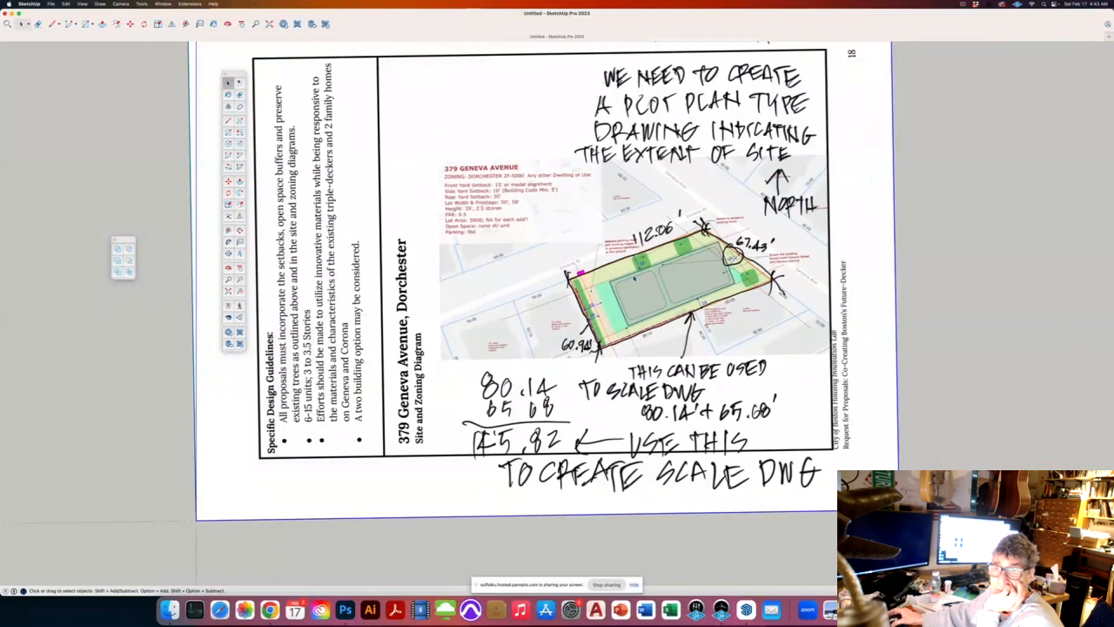
scroll(662, 255, up, 2)
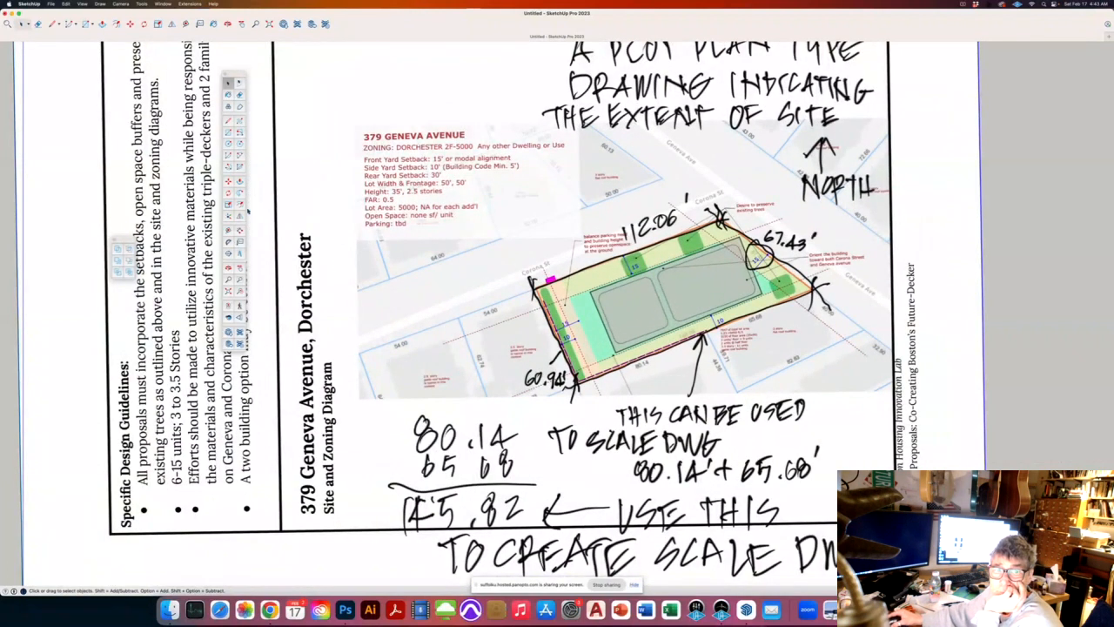
click(231, 120)
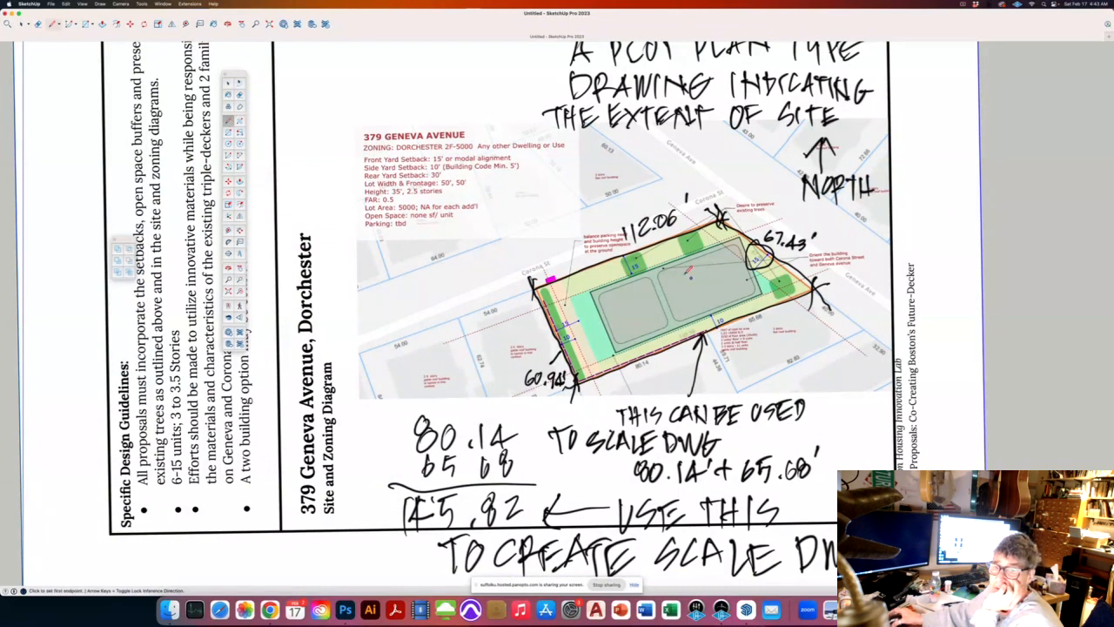
scroll(613, 254, down, 1)
scroll(689, 351, up, 2)
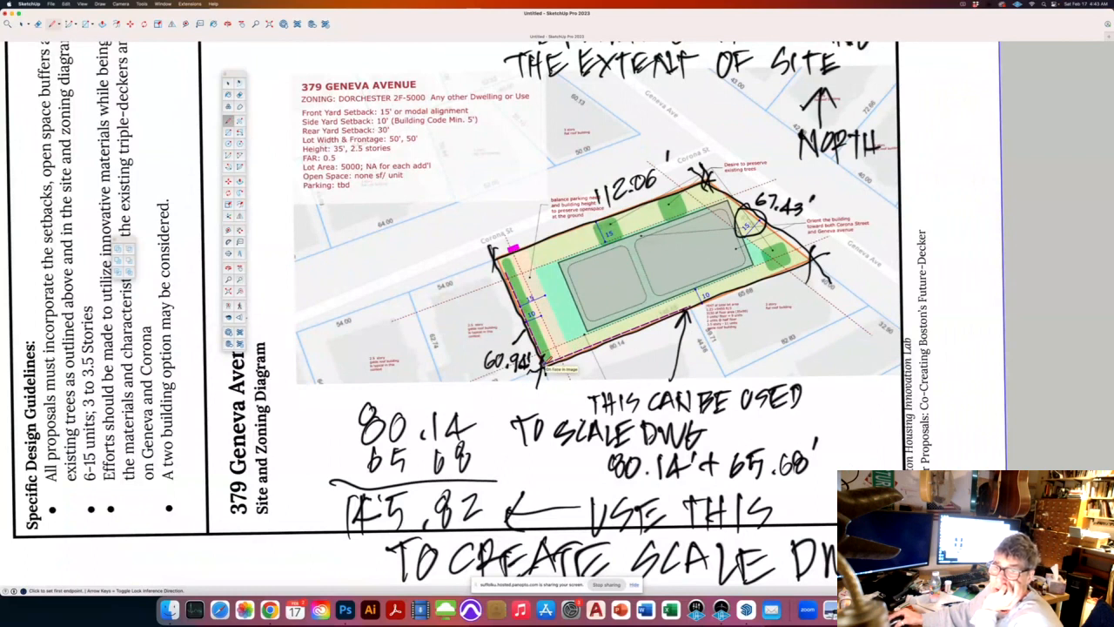
click(547, 359)
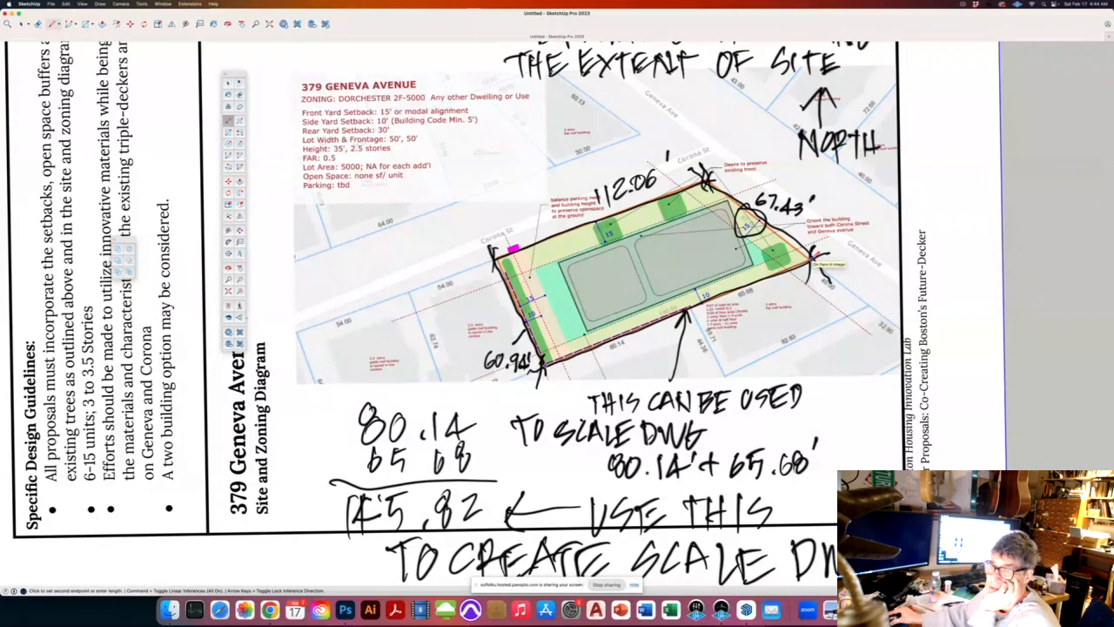
key(Escape)
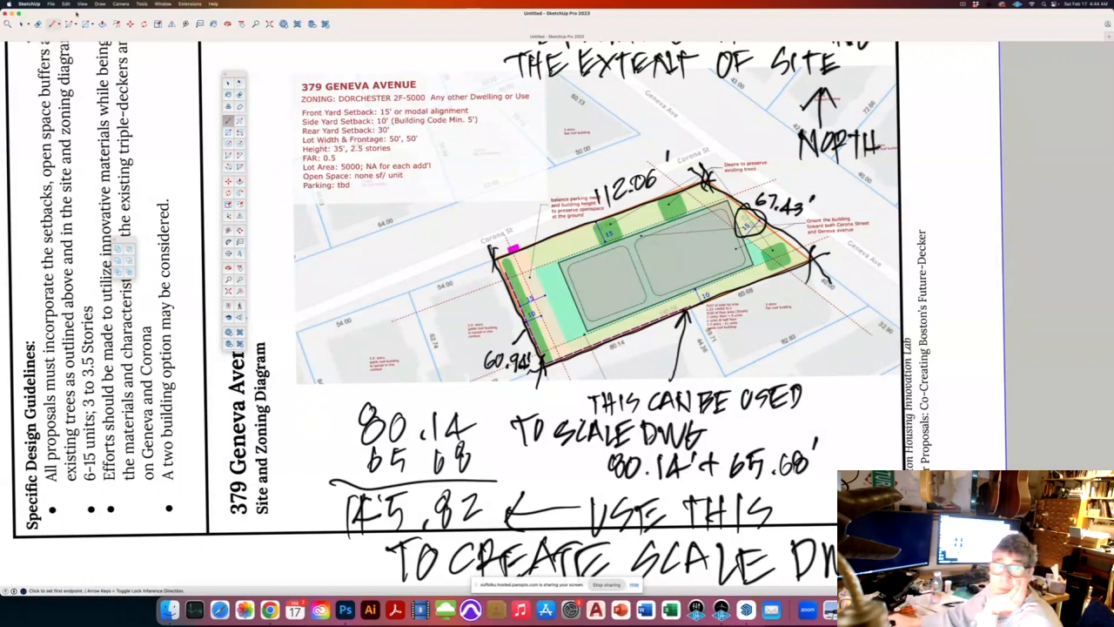
click(228, 83)
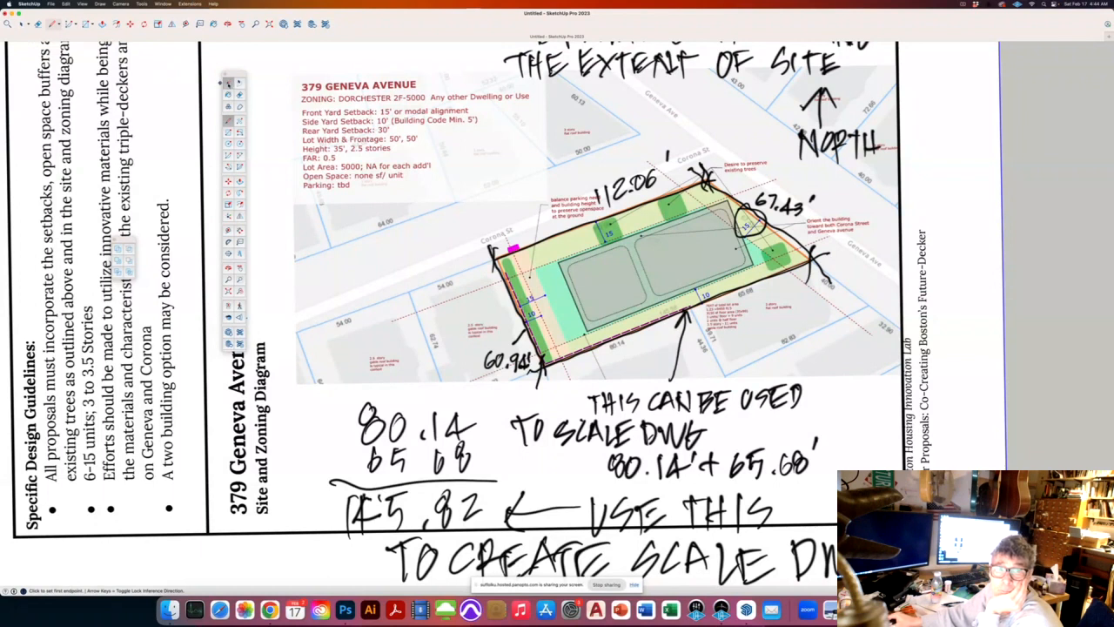
right_click(579, 215)
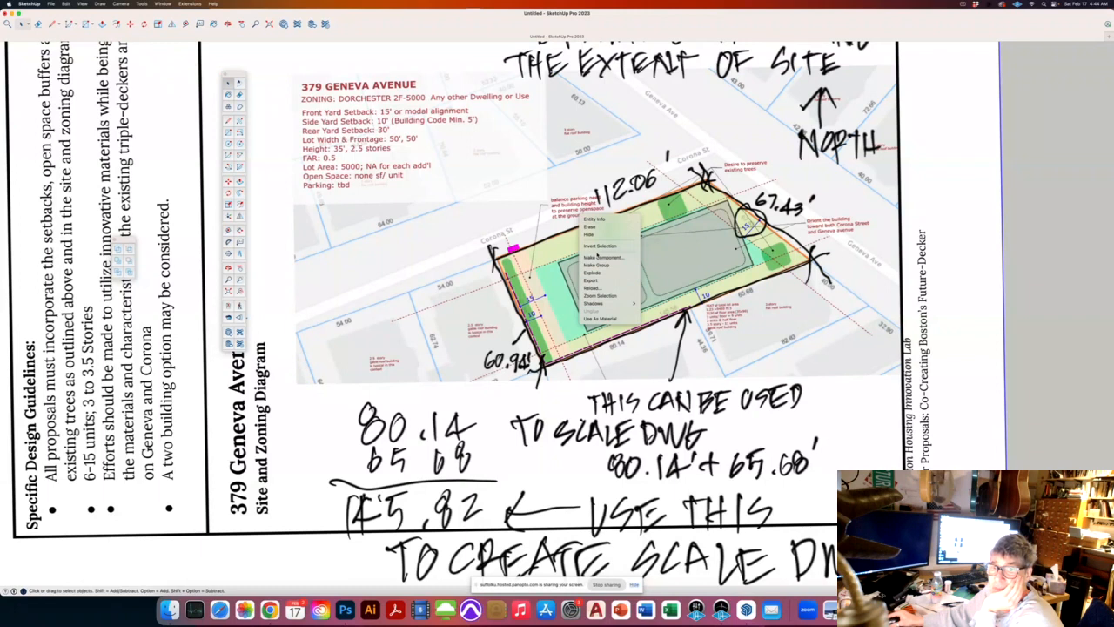
click(598, 272)
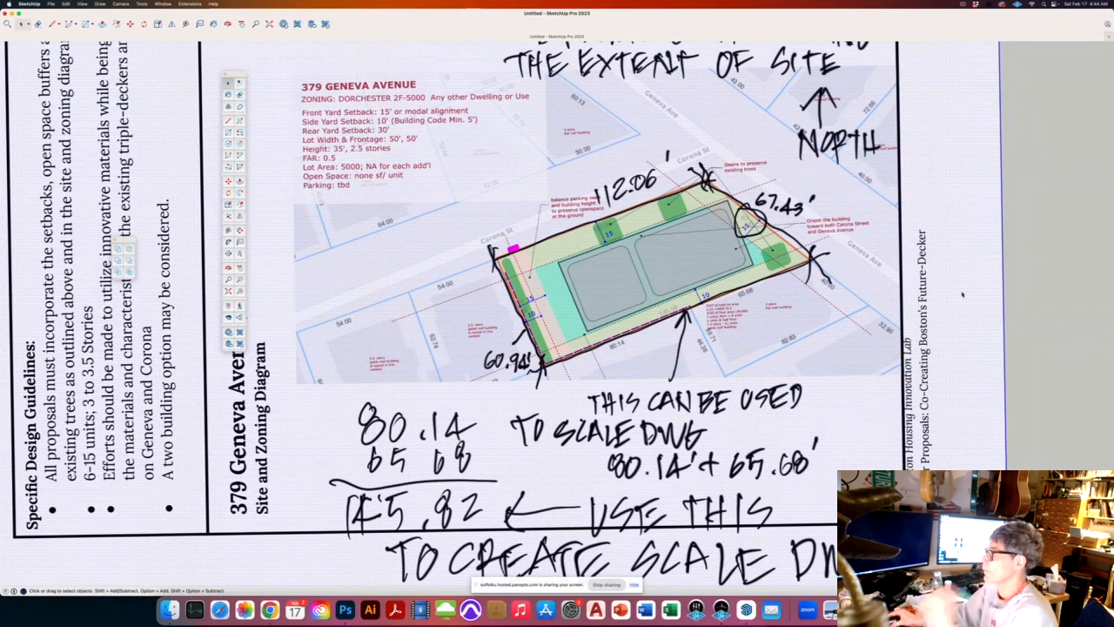
scroll(800, 304, down, 4)
scroll(801, 306, down, 3)
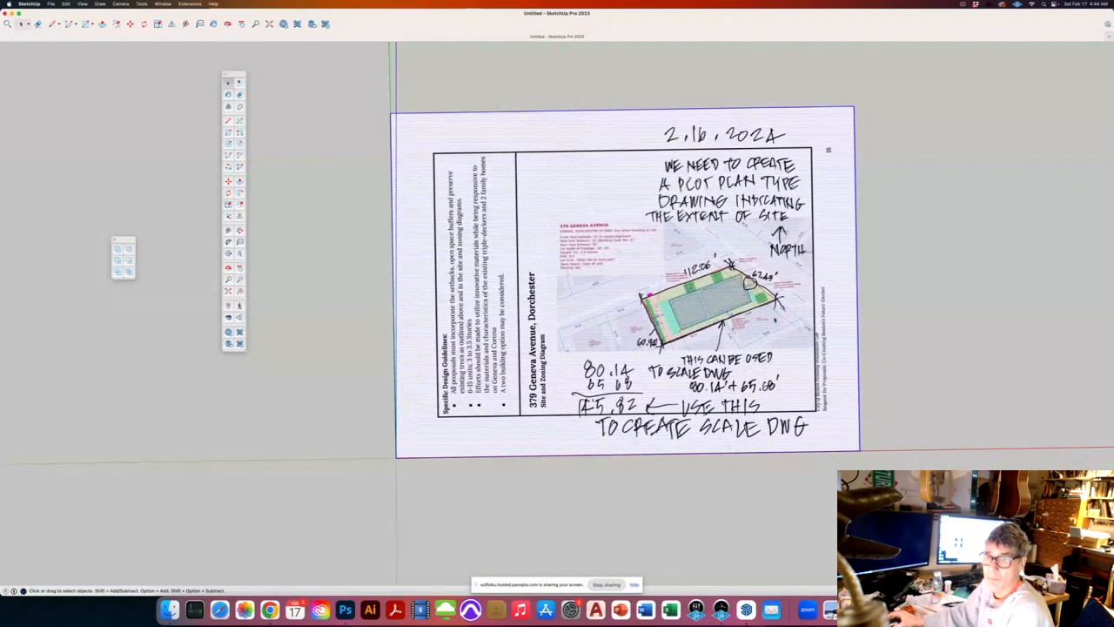
Step: Tape-measure the lot's bottom edge from its lower corner to its right corner
scroll(775, 319, up, 3)
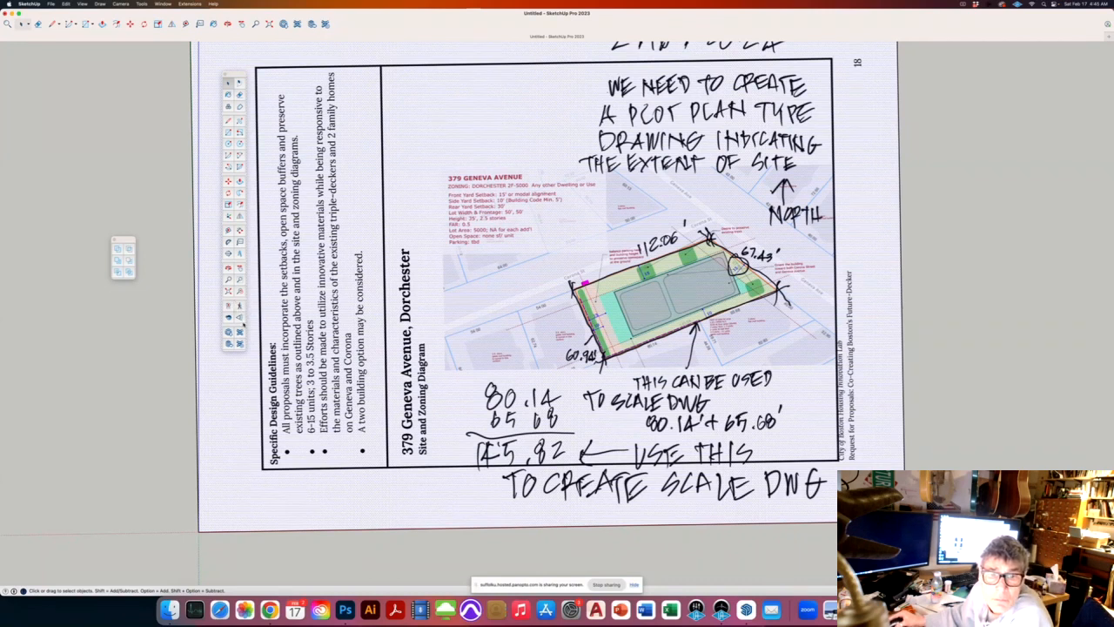
click(228, 230)
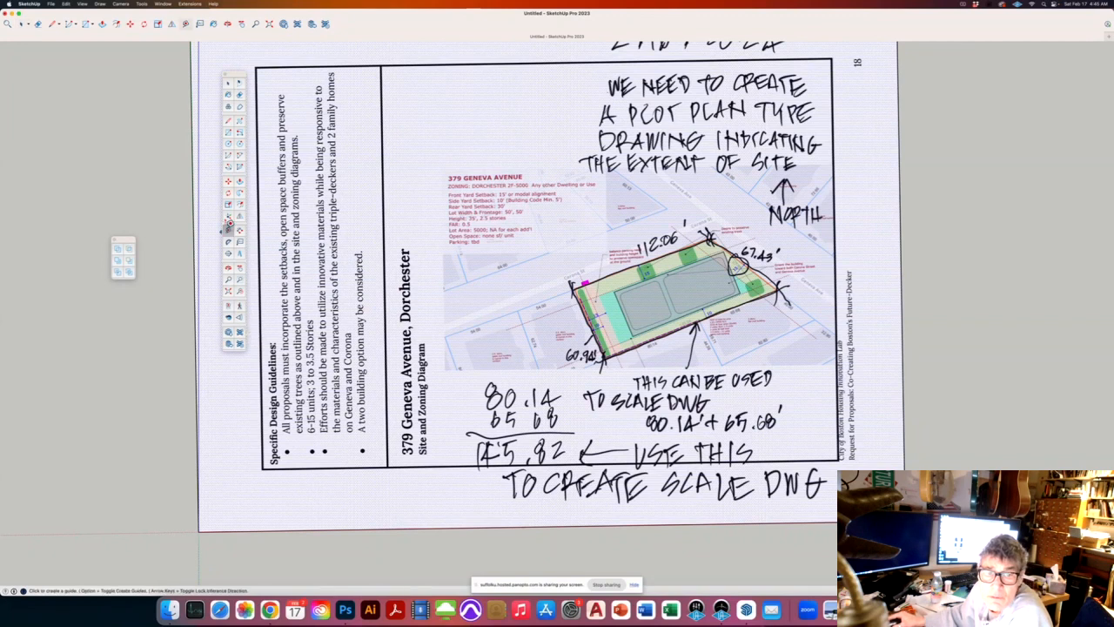
click(612, 353)
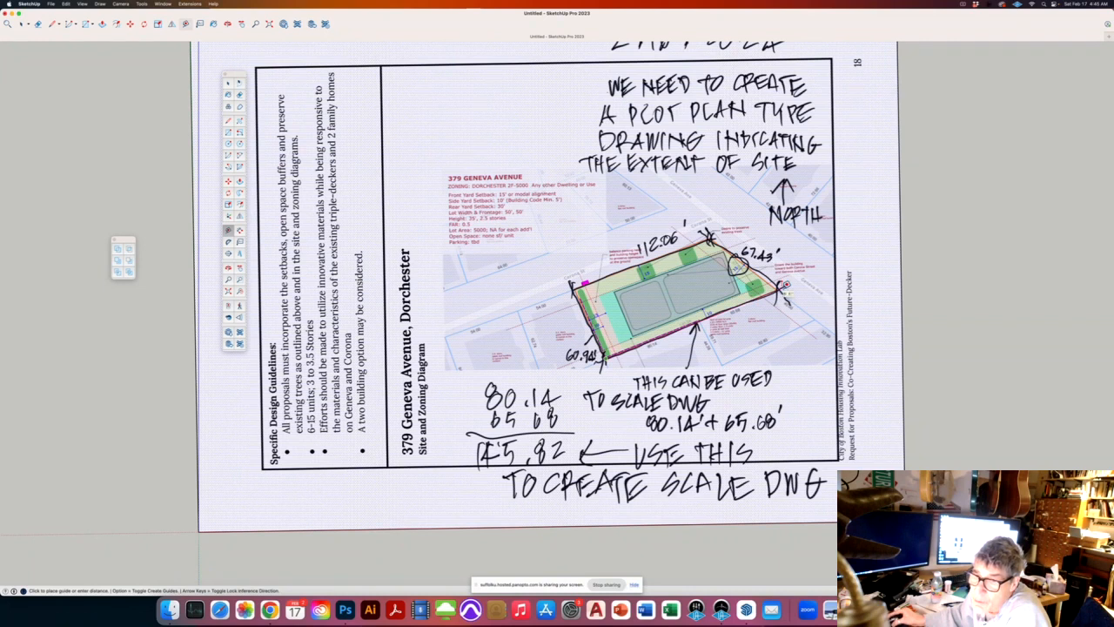
click(786, 296)
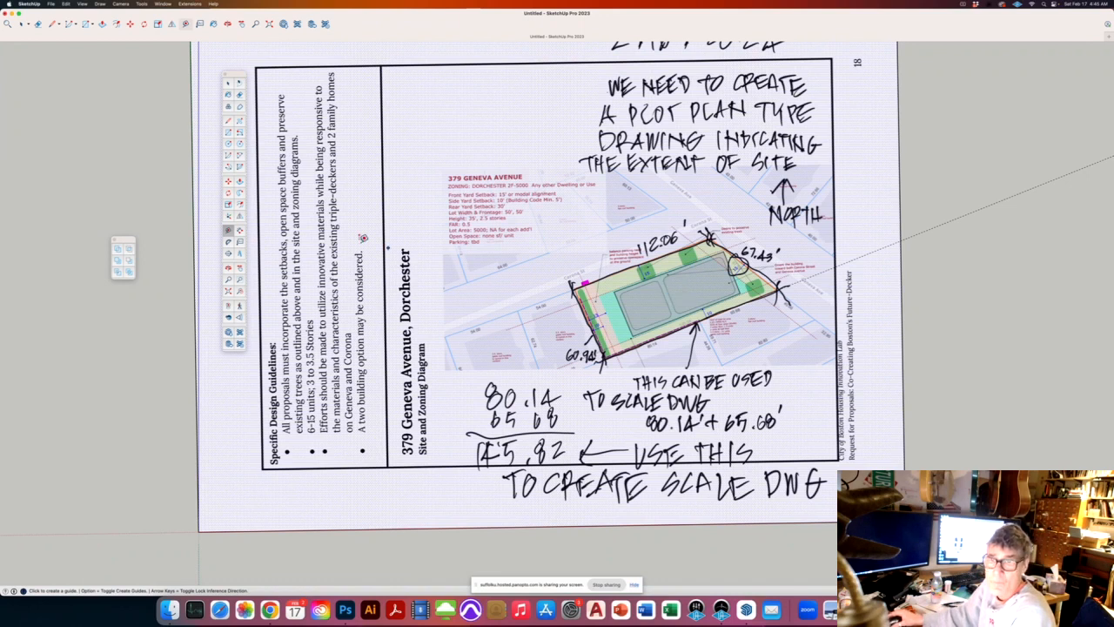
click(229, 83)
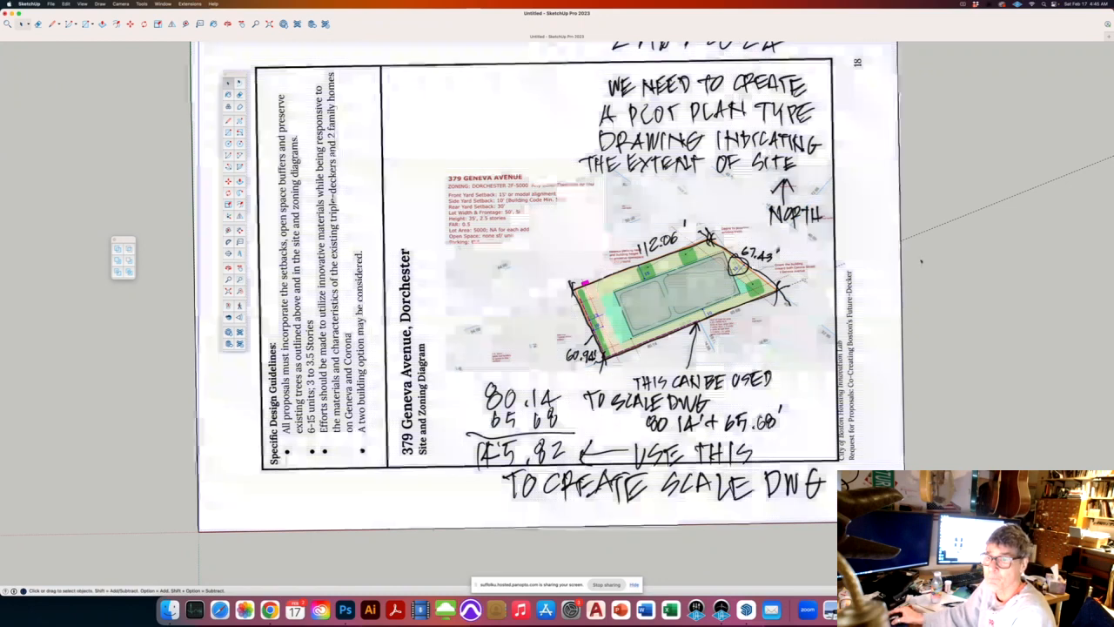
Step: Group the plan image with Edit > Make Group and double-click into the group
scroll(650, 294, down, 3)
click(633, 242)
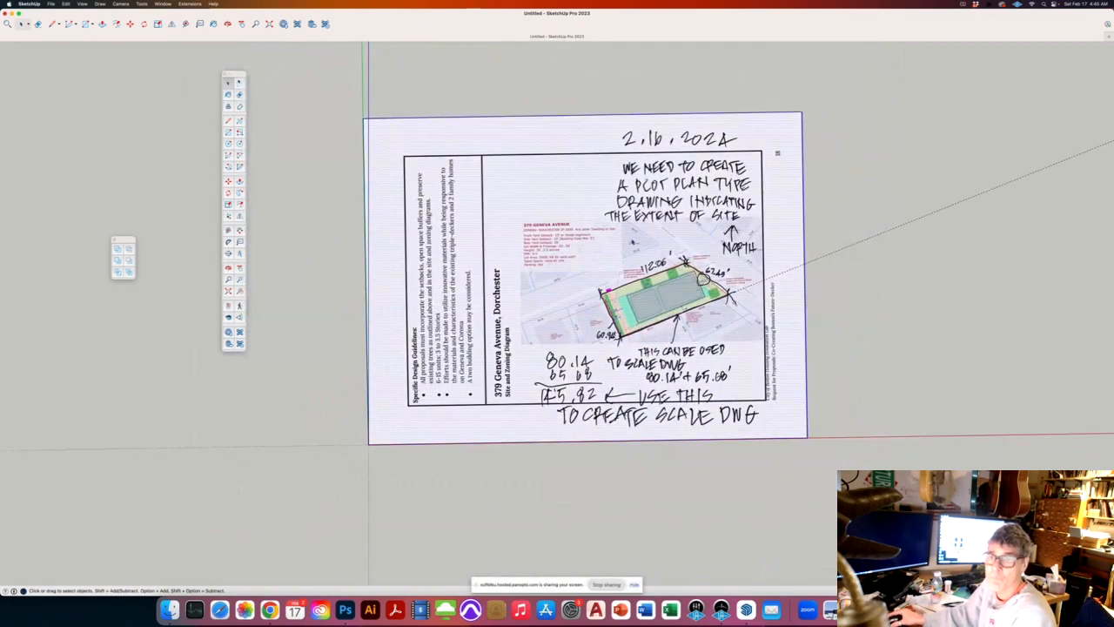
right_click(632, 242)
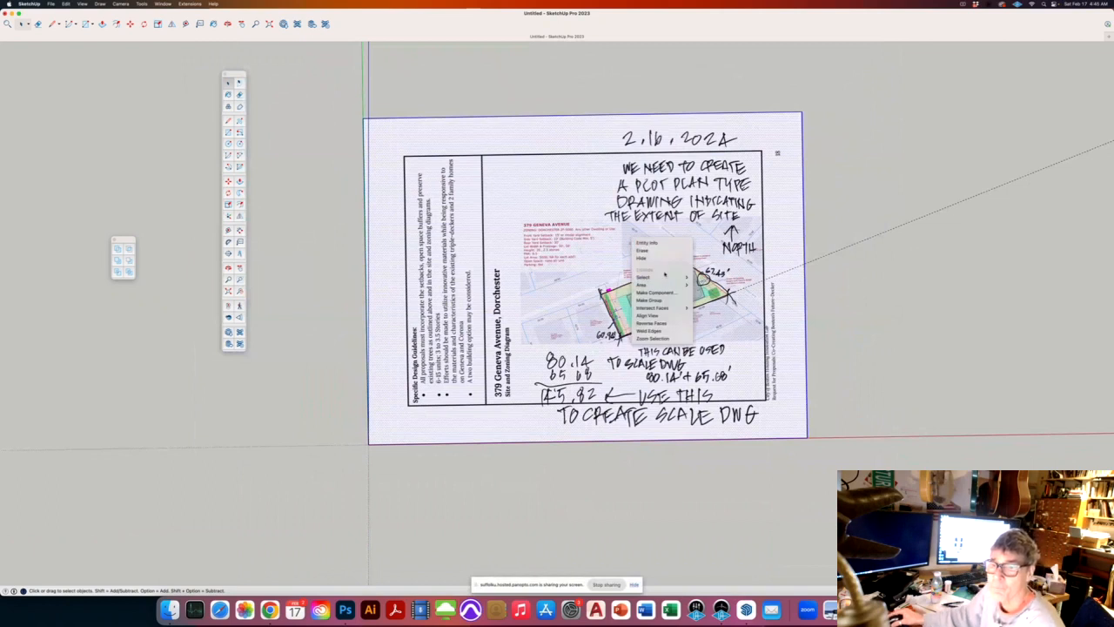
click(878, 272)
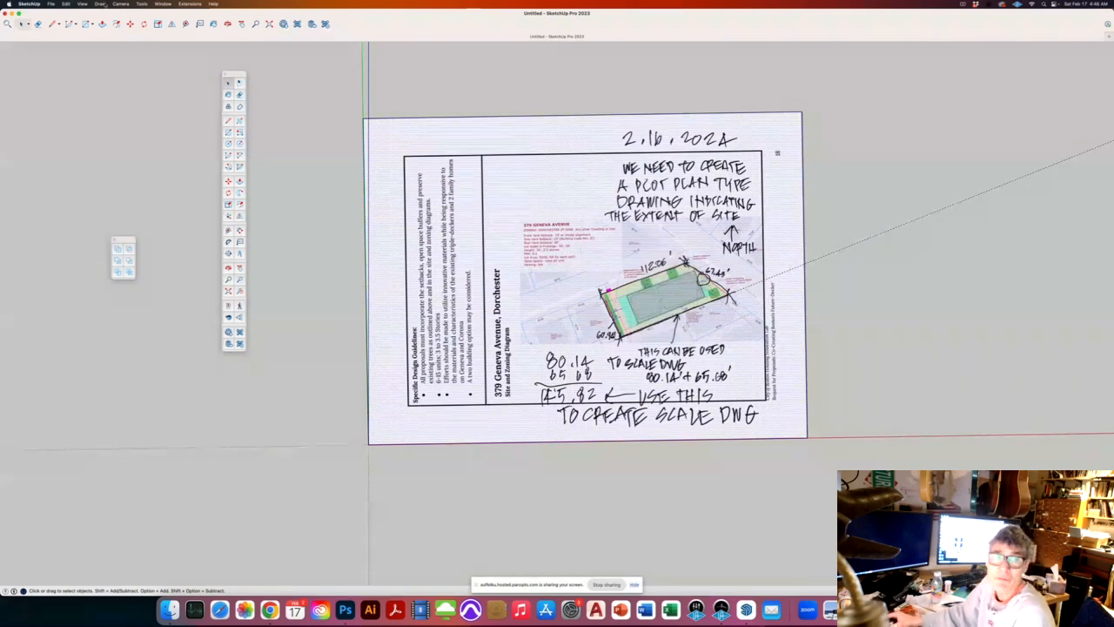
click(66, 3)
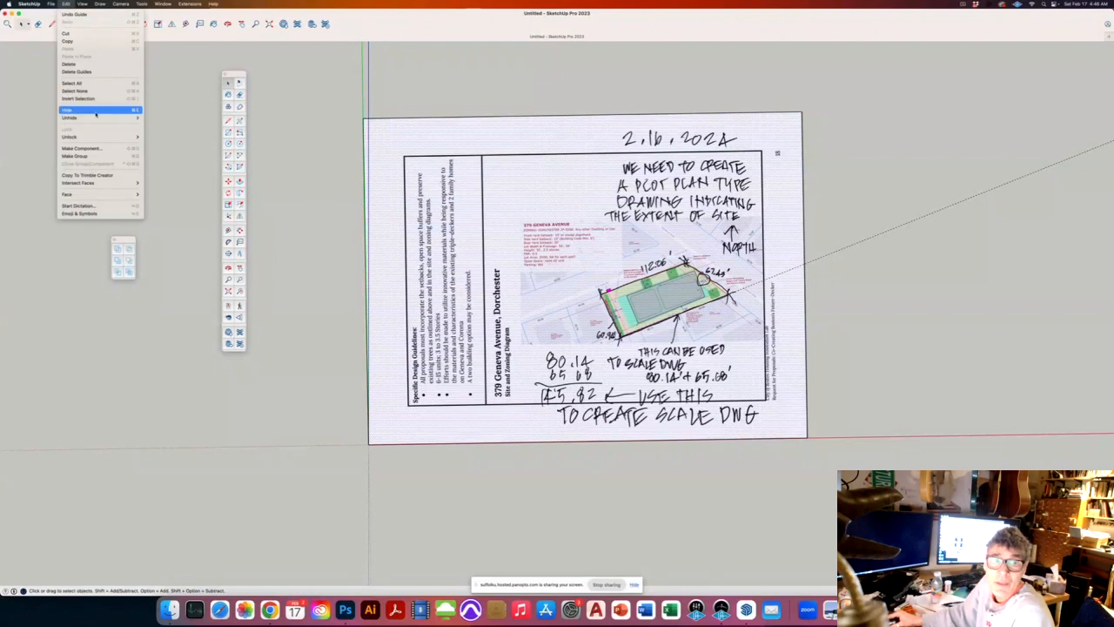
click(74, 156)
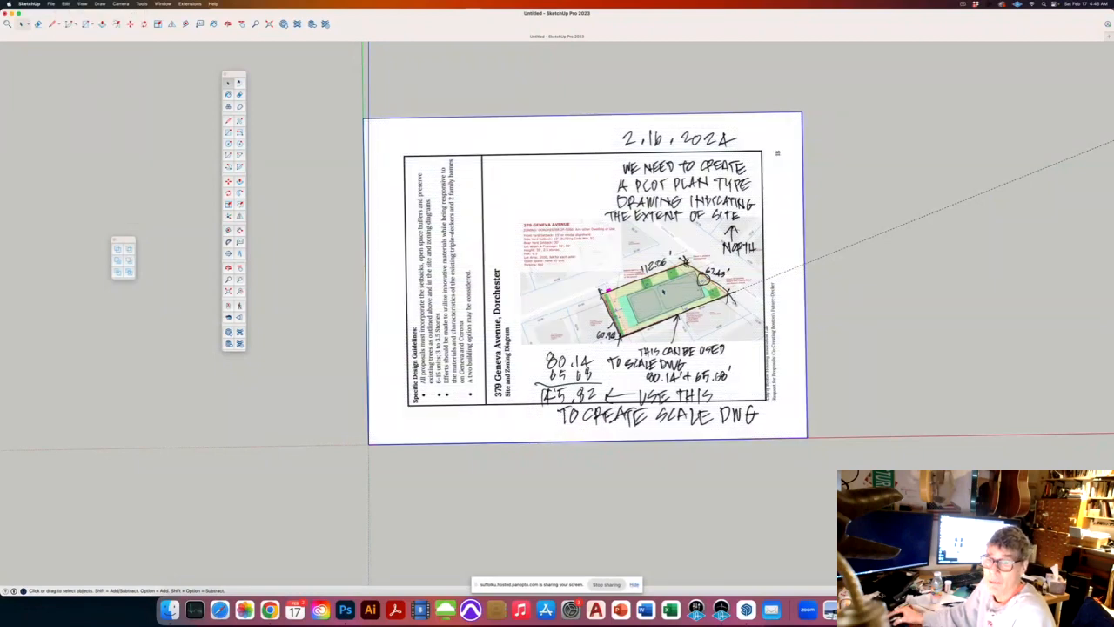
double_click(659, 280)
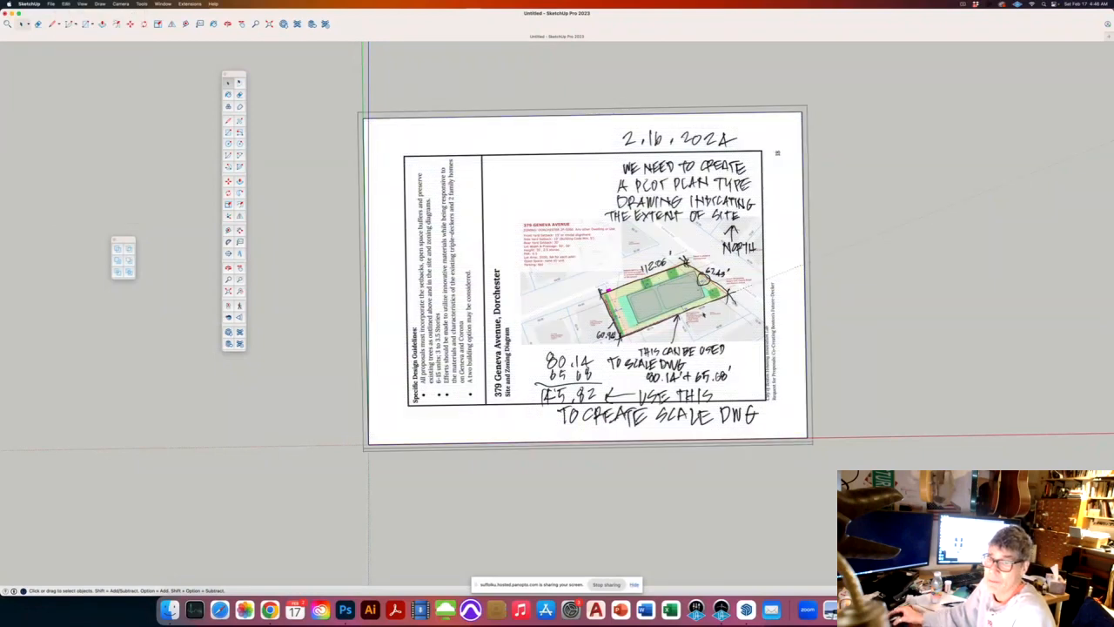
scroll(702, 313, up, 2)
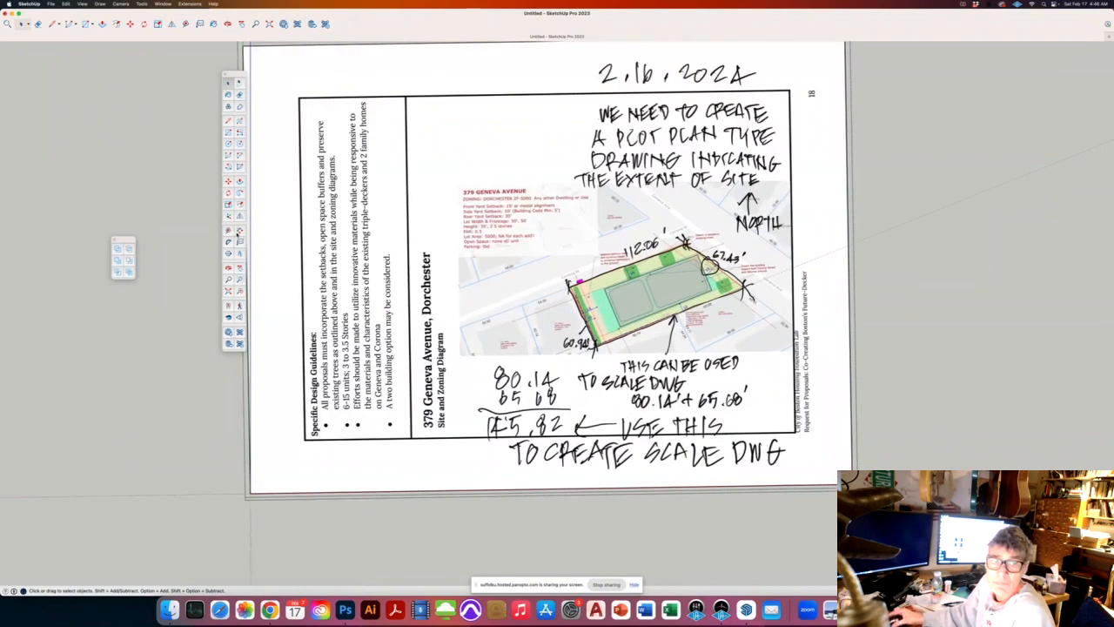
Step: Tape-measure the lot edge, enter its known length, and confirm resizing the group
click(228, 230)
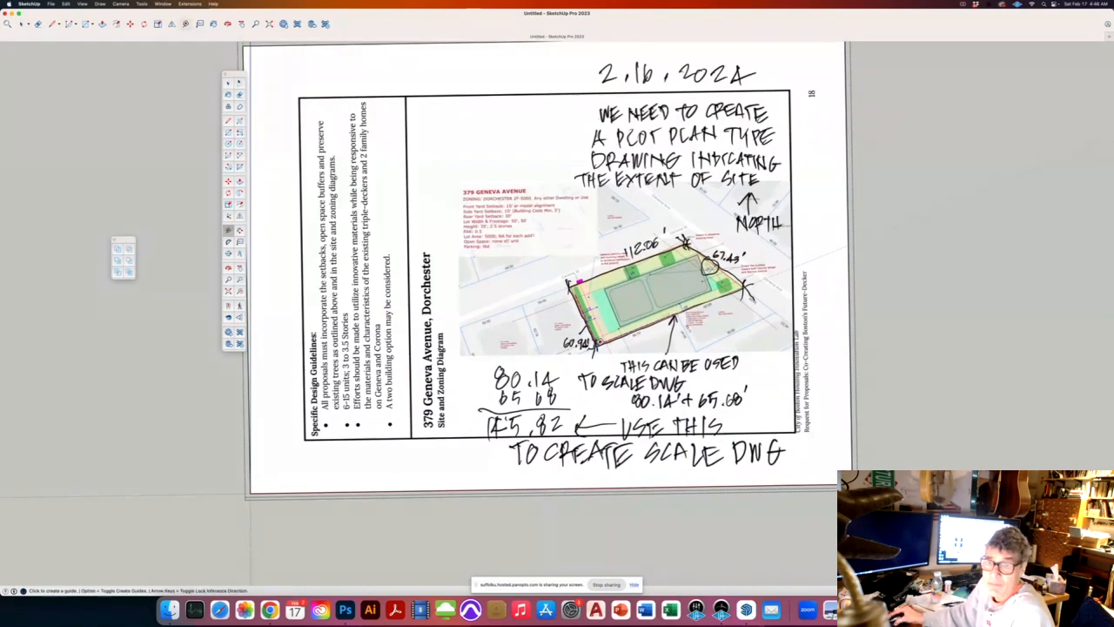
click(598, 343)
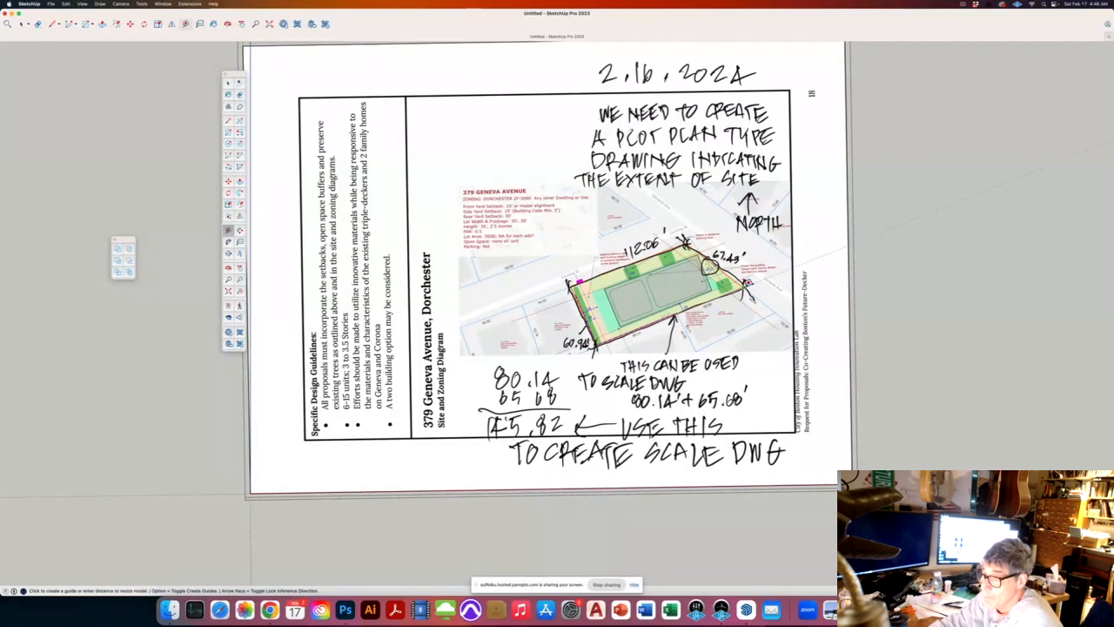
key(Return)
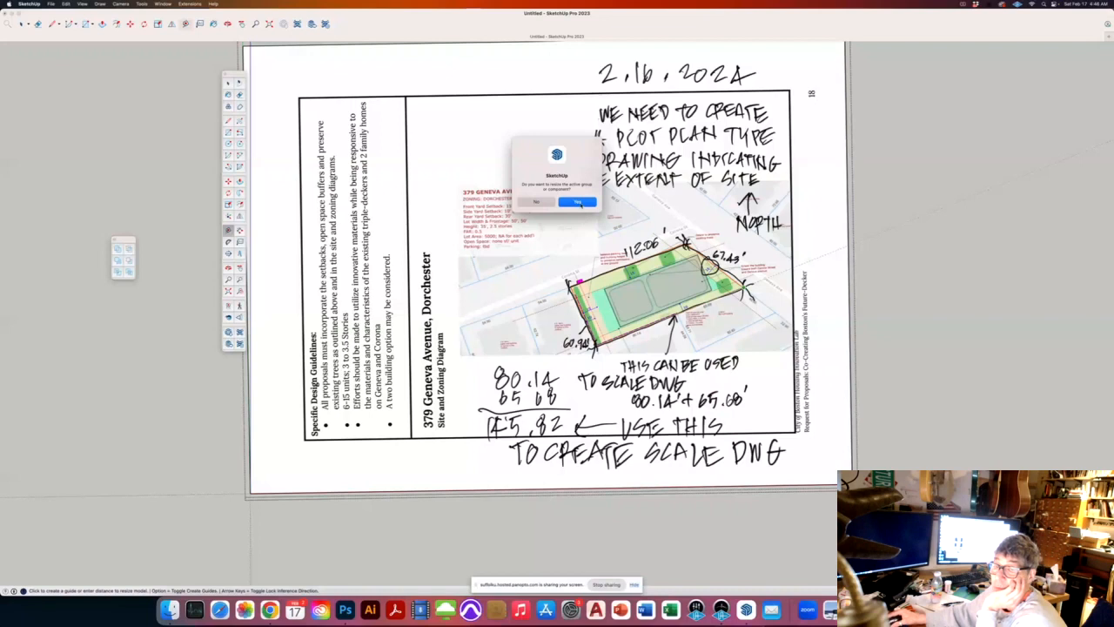
click(578, 202)
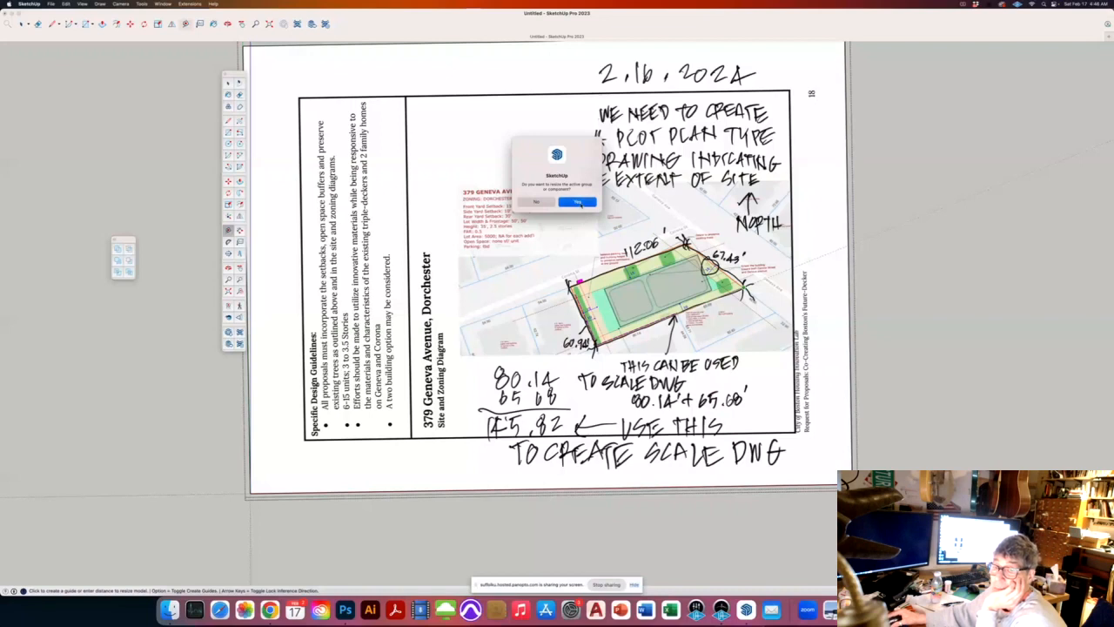
scroll(406, 322, down, 5)
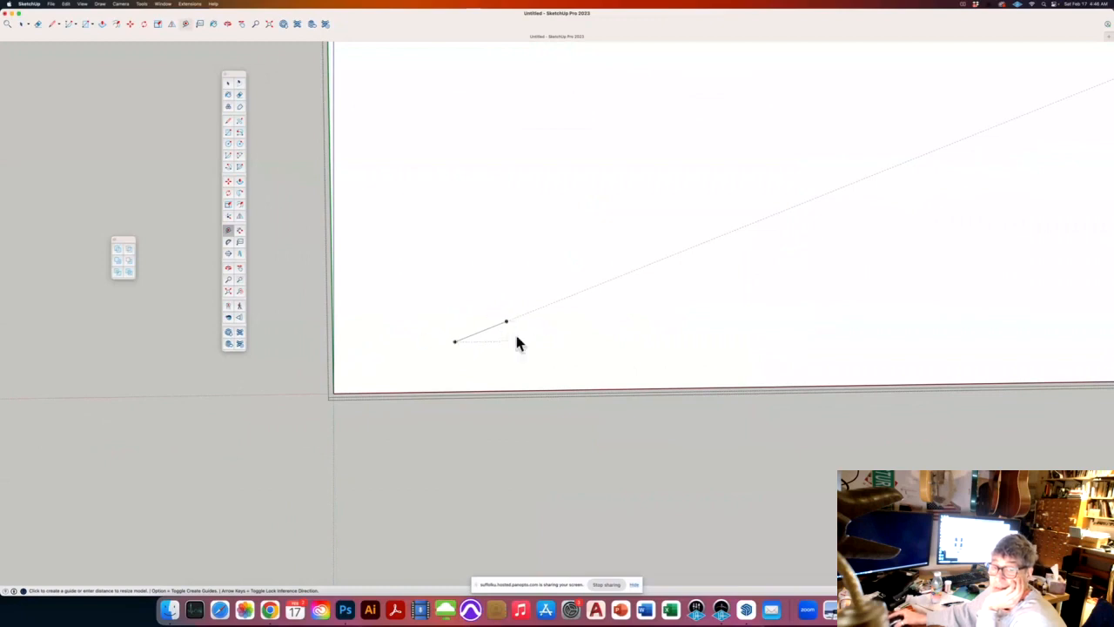
scroll(246, 416, down, 5)
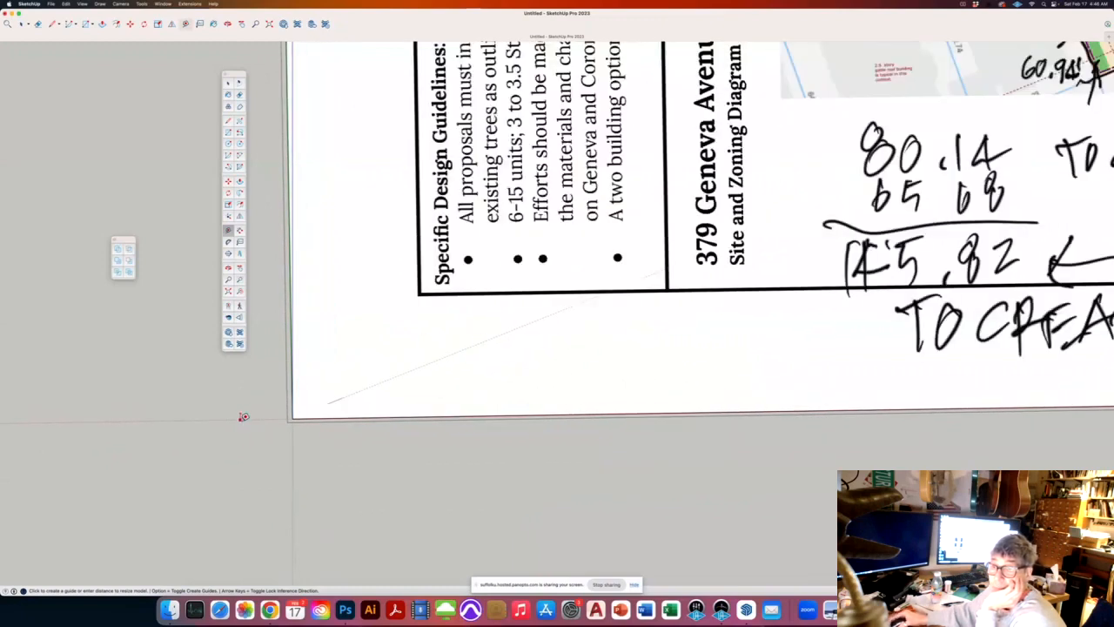
scroll(248, 415, up, 4)
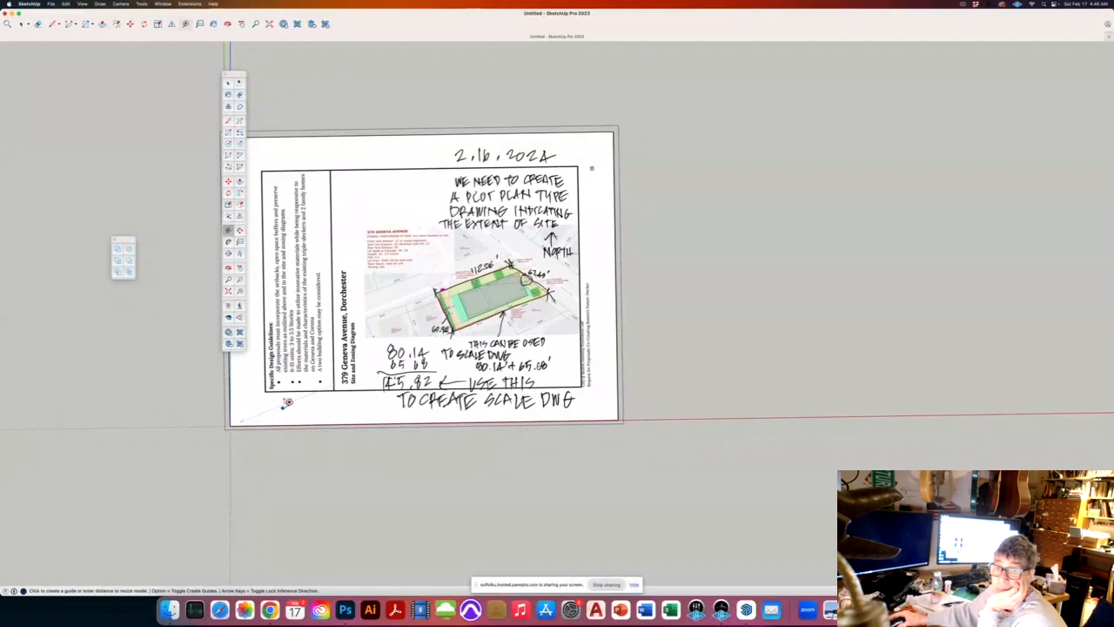
click(228, 120)
scroll(498, 324, up, 3)
scroll(409, 315, up, 3)
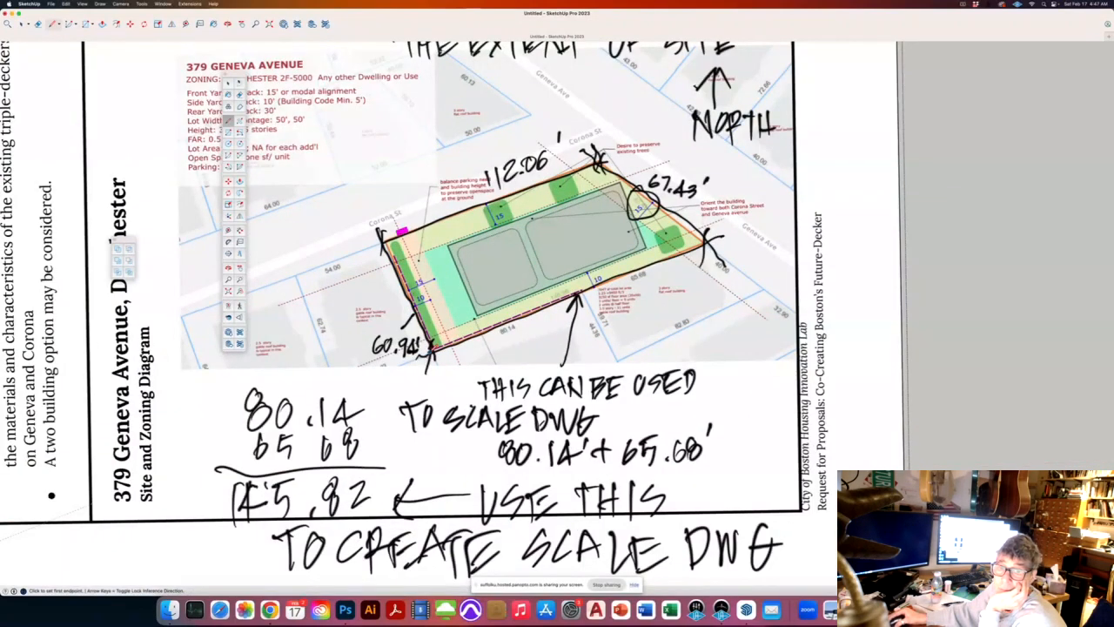
click(433, 348)
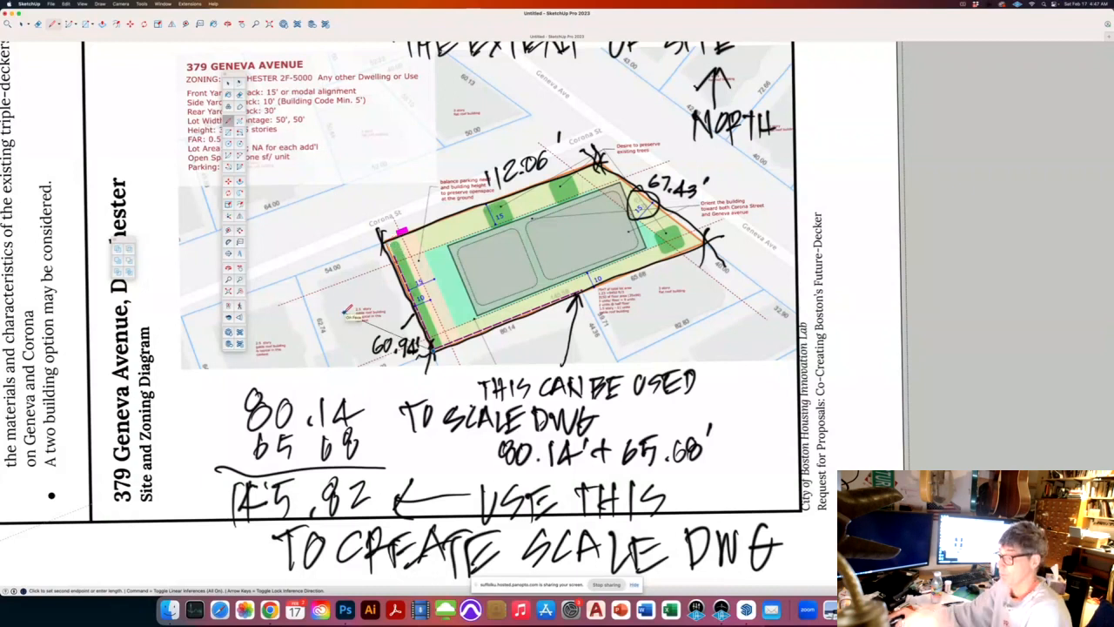
key(Escape)
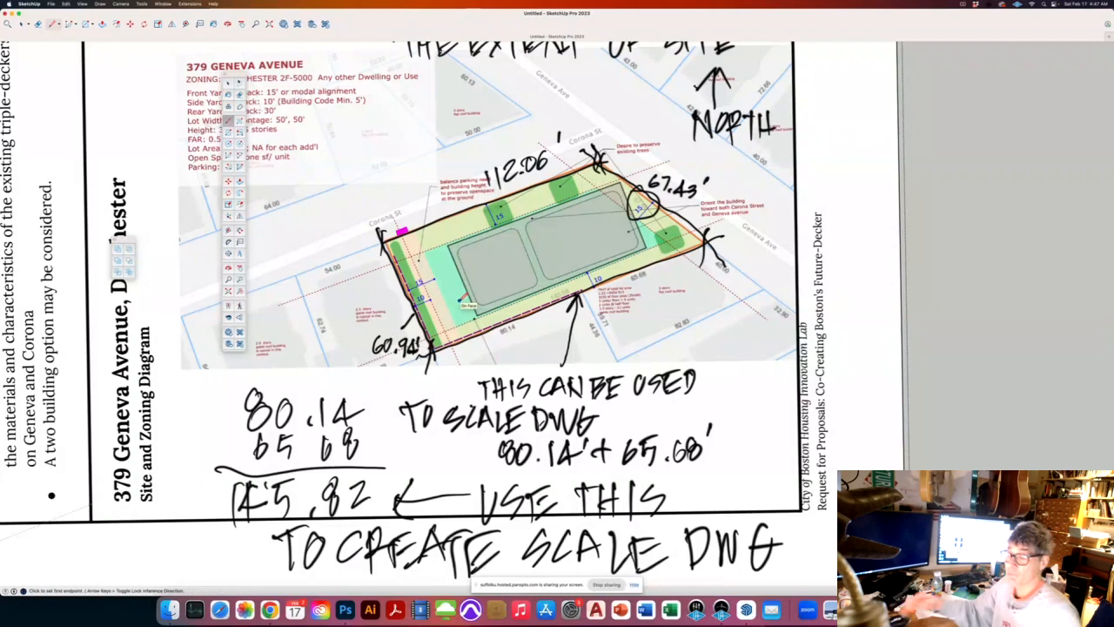